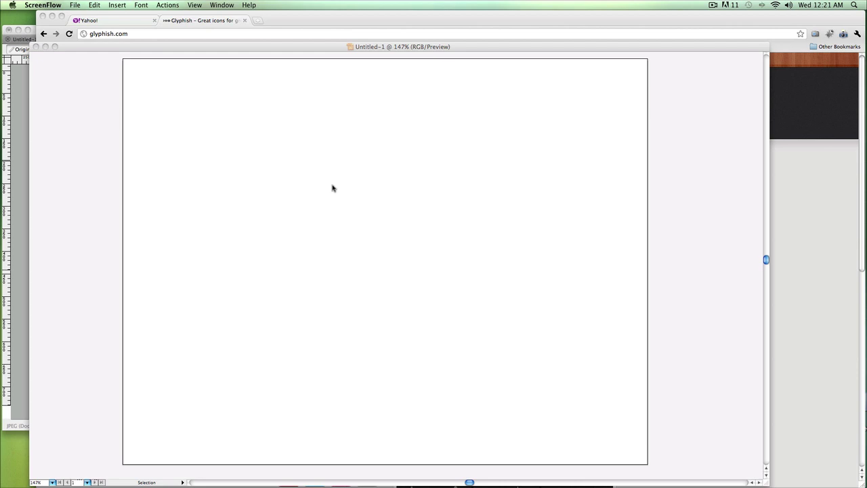
# Bring Illustrator's blank Untitled-1 document to the front of the screen
pyautogui.click(88, 129)
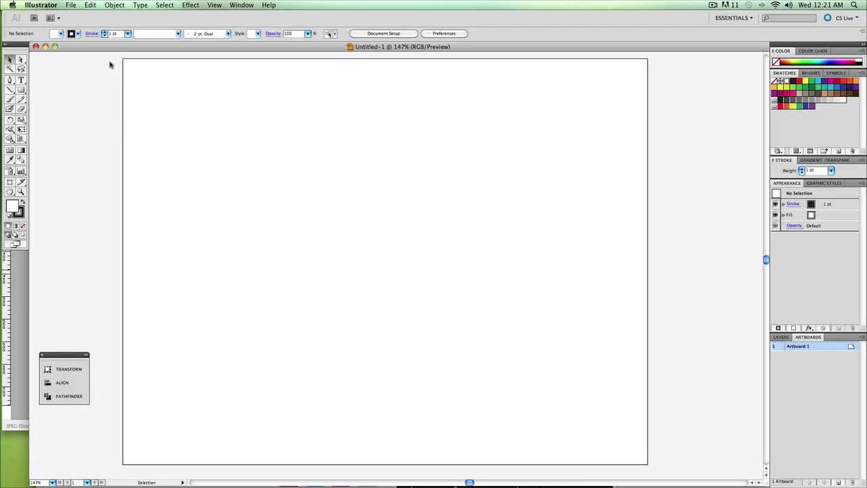
pyautogui.press('super+Tab')
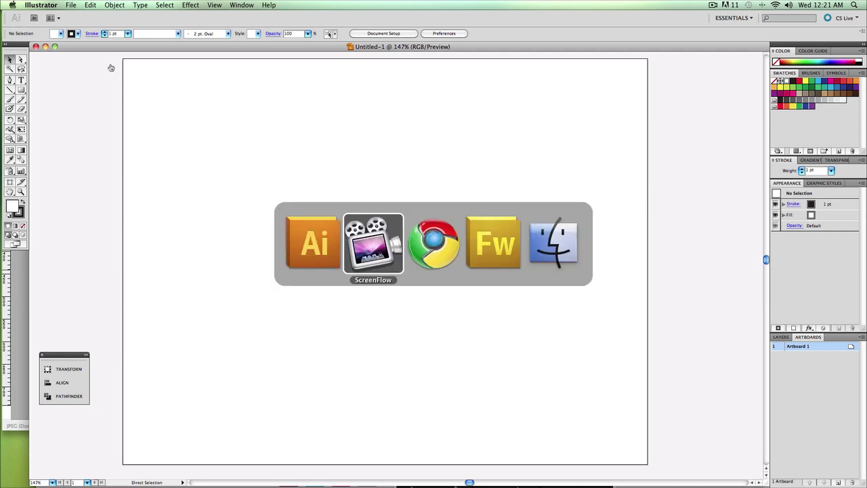
pyautogui.press('super+Tab')
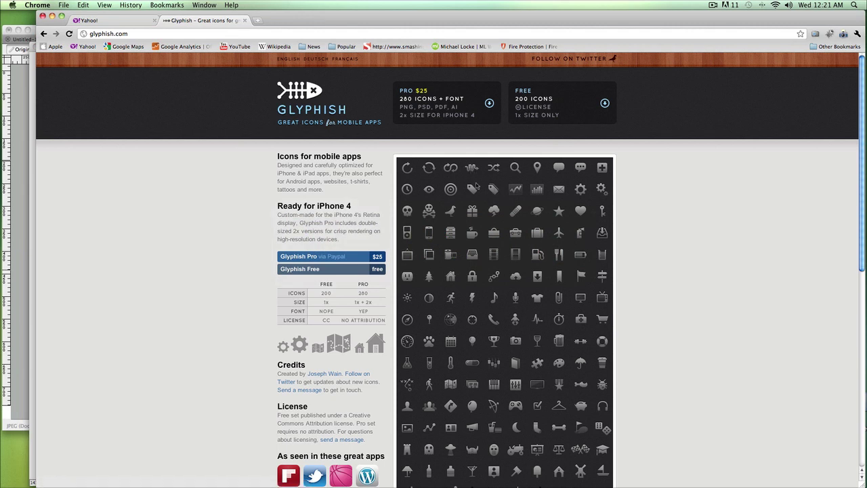
pyautogui.scroll(-3, 476, 187)
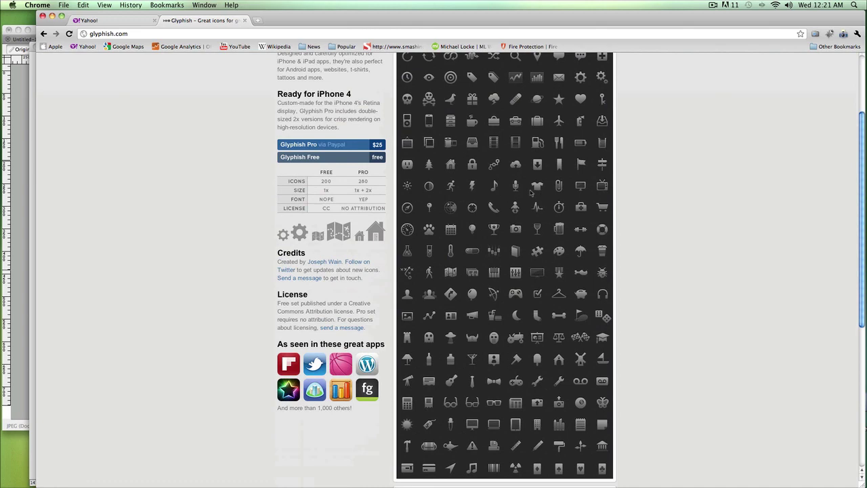
pyautogui.scroll(5, 527, 192)
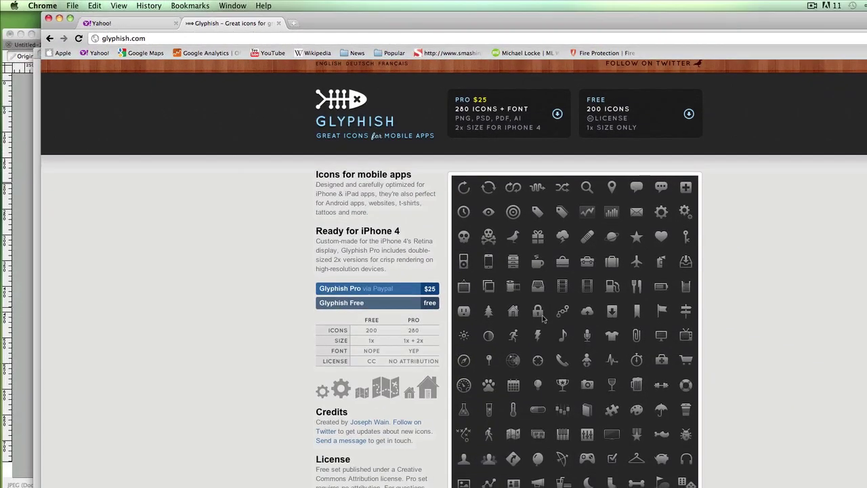
pyautogui.scroll(-3, 542, 318)
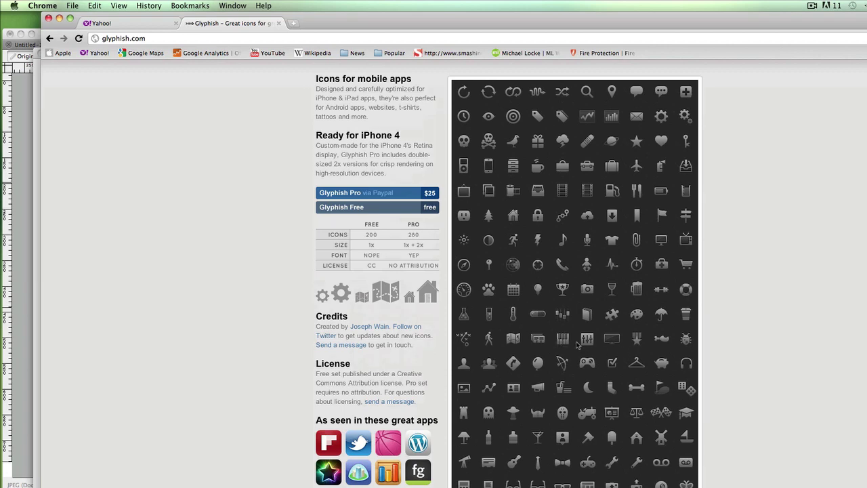
pyautogui.scroll(1, 577, 346)
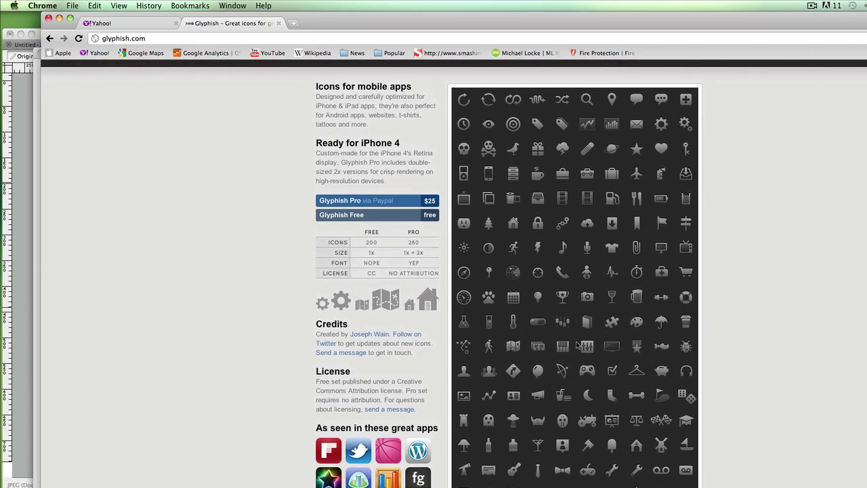
pyautogui.press('super+Tab')
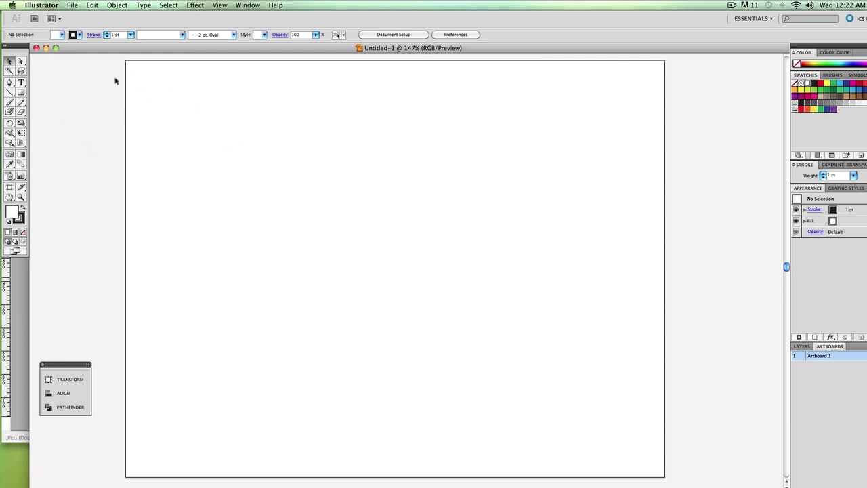
# Turn on Show Grid and Snap to Grid over the Untitled-1 artboard
pyautogui.click(219, 6)
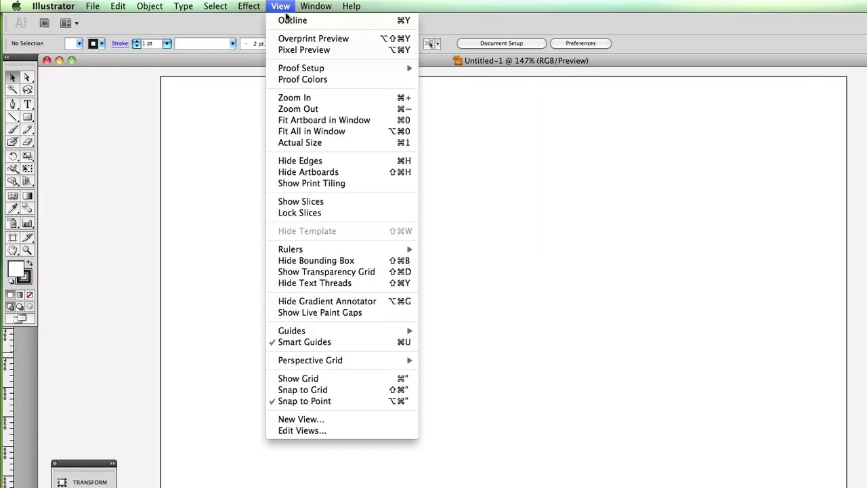
pyautogui.moveTo(289, 331)
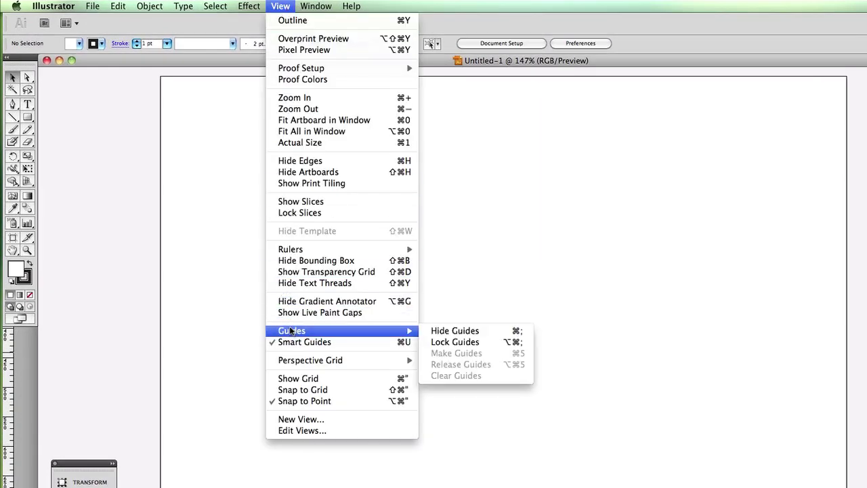
pyautogui.click(307, 380)
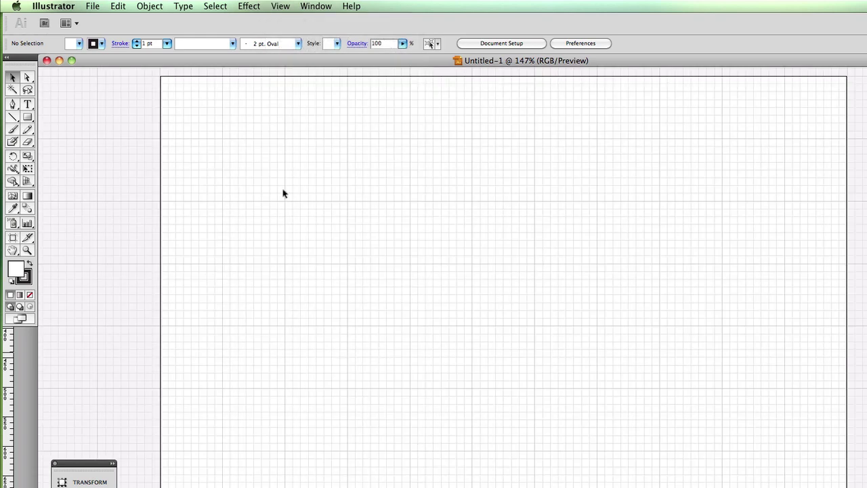
pyautogui.click(280, 6)
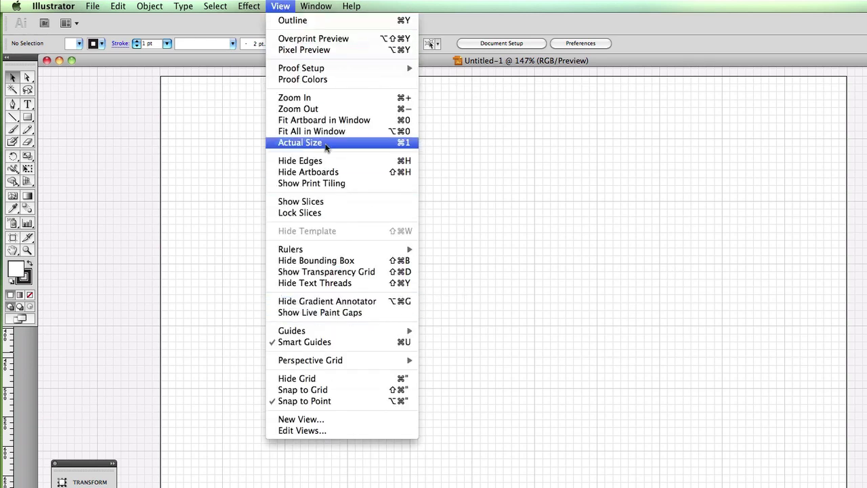
pyautogui.click(295, 391)
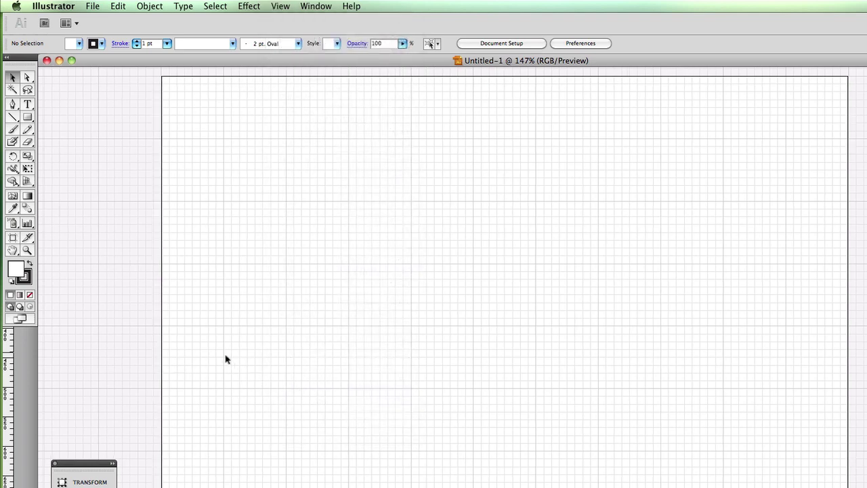
pyautogui.click(27, 250)
# Zoom in and draw a 2 in by 2 in circle centred at X 4 in, Y 3 in
pyautogui.moveTo(312, 174); pyautogui.dragTo(696, 452)
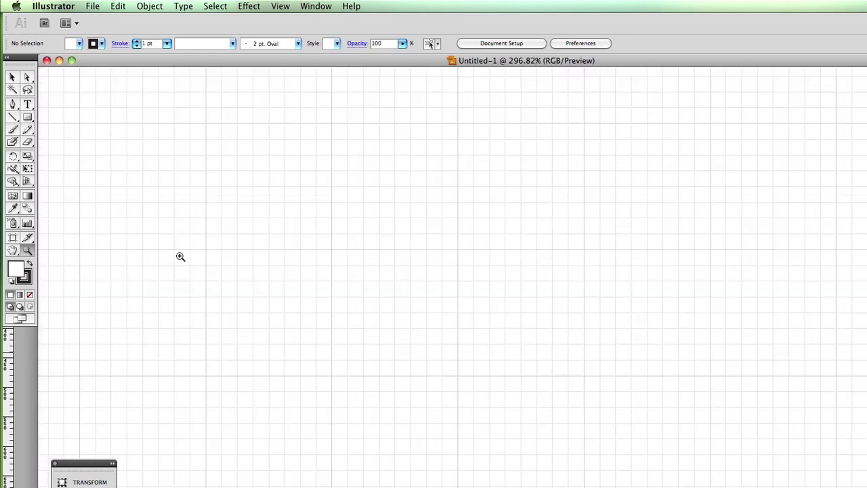
pyautogui.click(27, 118)
pyautogui.moveTo(27, 117); pyautogui.dragTo(47, 142)
pyautogui.moveTo(209, 124); pyautogui.dragTo(408, 305)
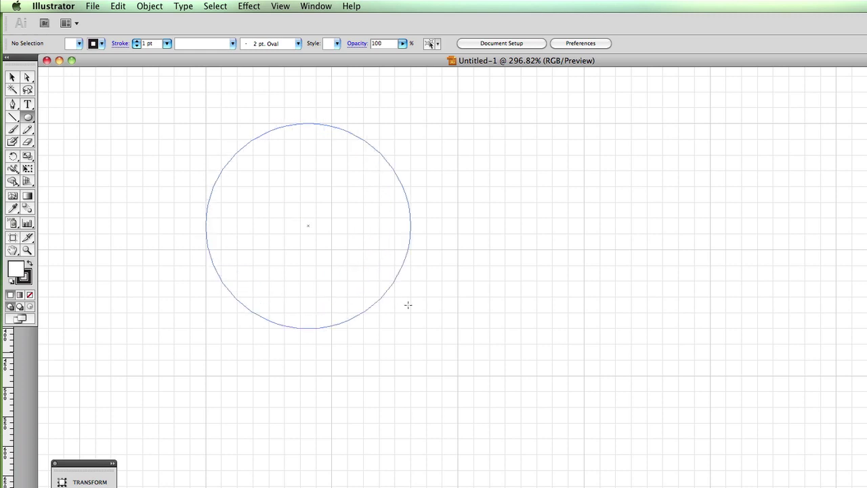
pyautogui.moveTo(413, 310); pyautogui.dragTo(454, 343)
pyautogui.scroll(-5, 413, 312)
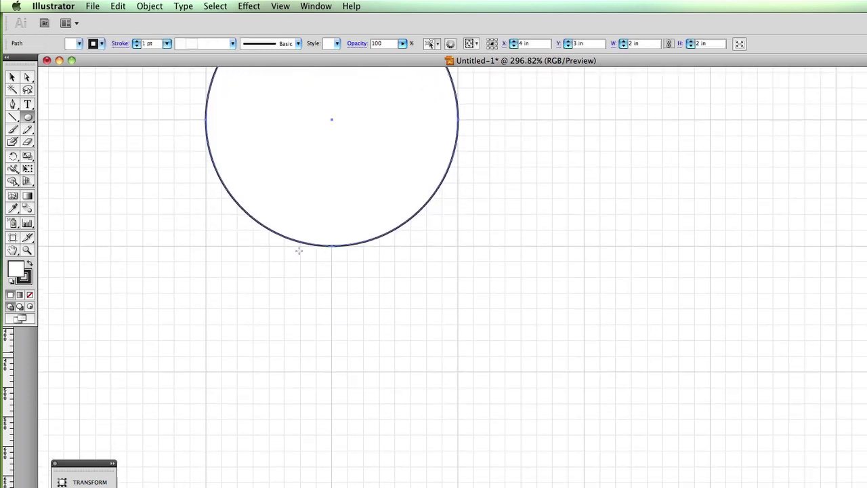
pyautogui.scroll(7, 300, 249)
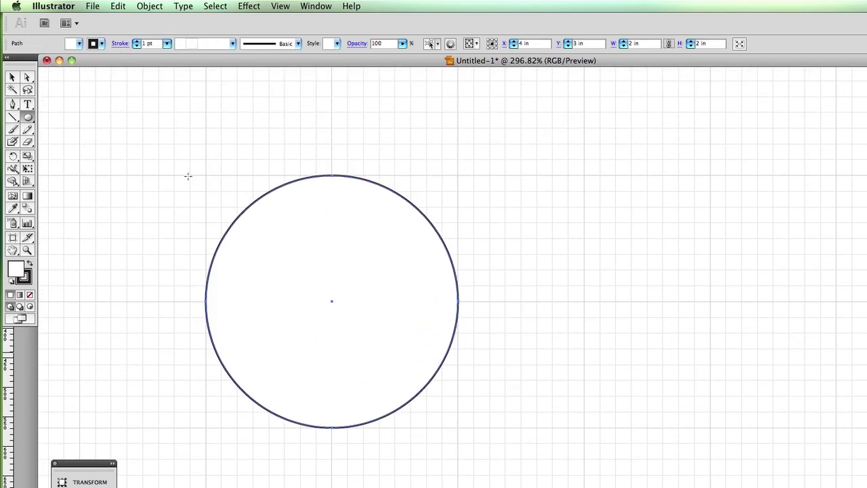
pyautogui.click(12, 77)
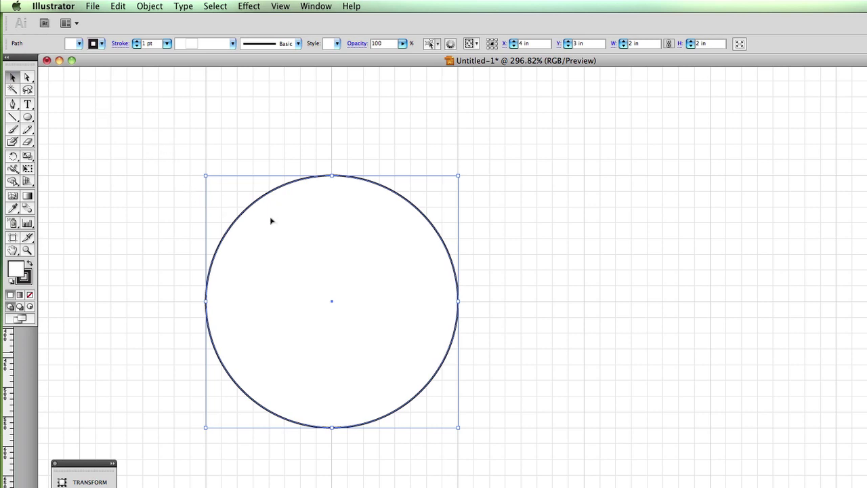
# Give the 2 in circle a solid black fill and no stroke
pyautogui.click(102, 43)
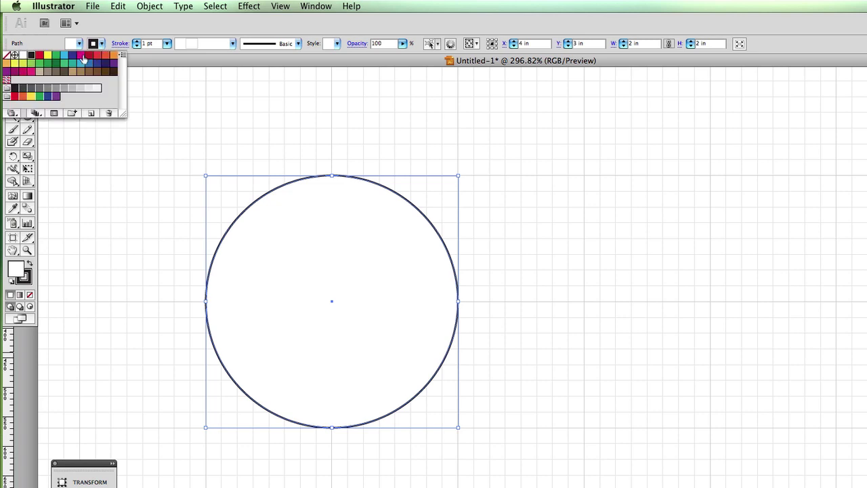
pyautogui.click(6, 55)
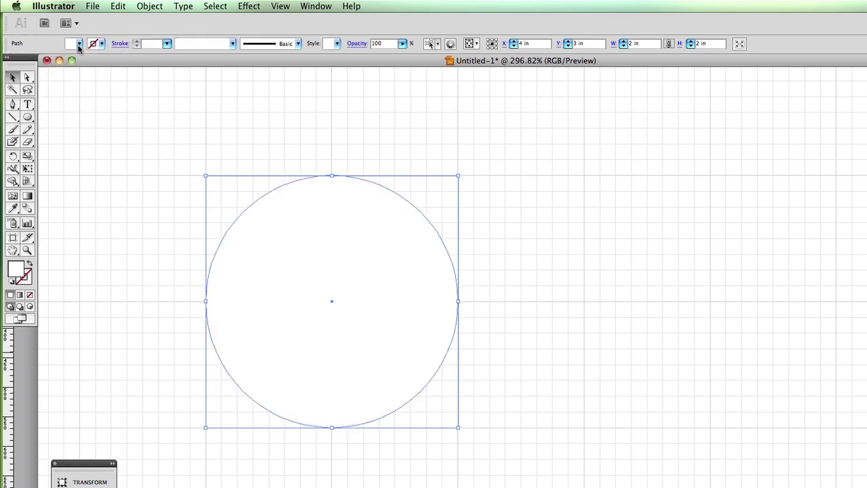
pyautogui.click(80, 45)
pyautogui.click(79, 44)
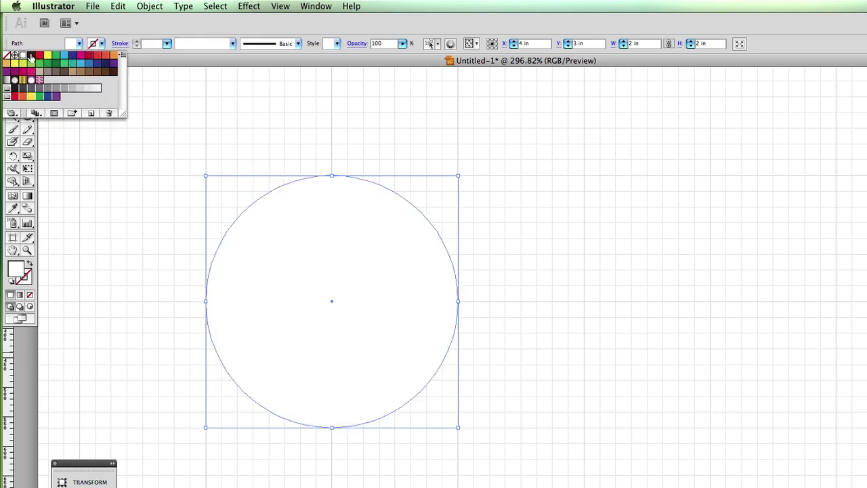
pyautogui.click(30, 55)
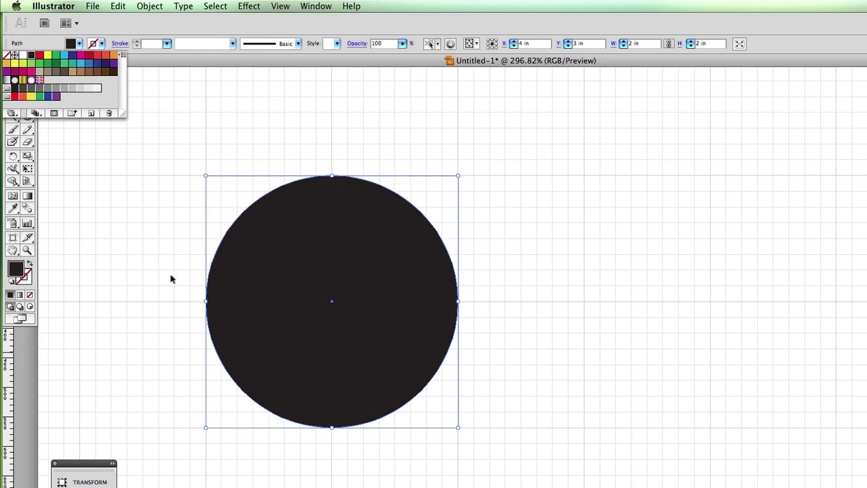
pyautogui.click(290, 7)
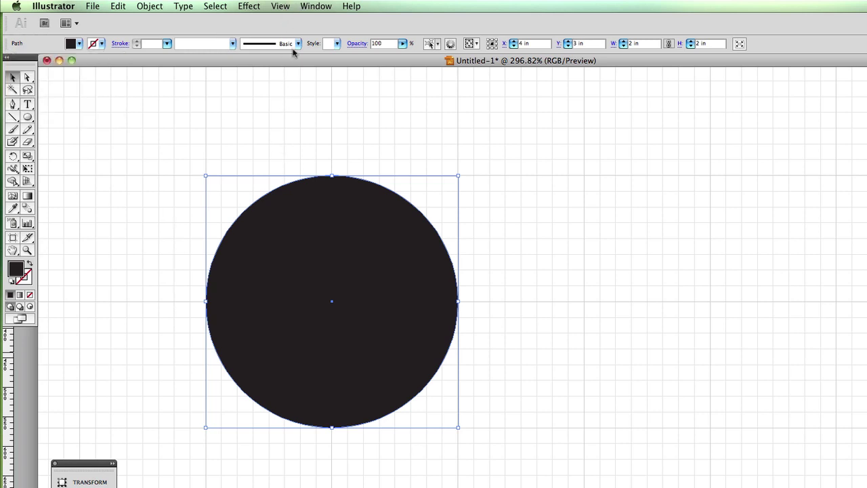
pyautogui.click(287, 7)
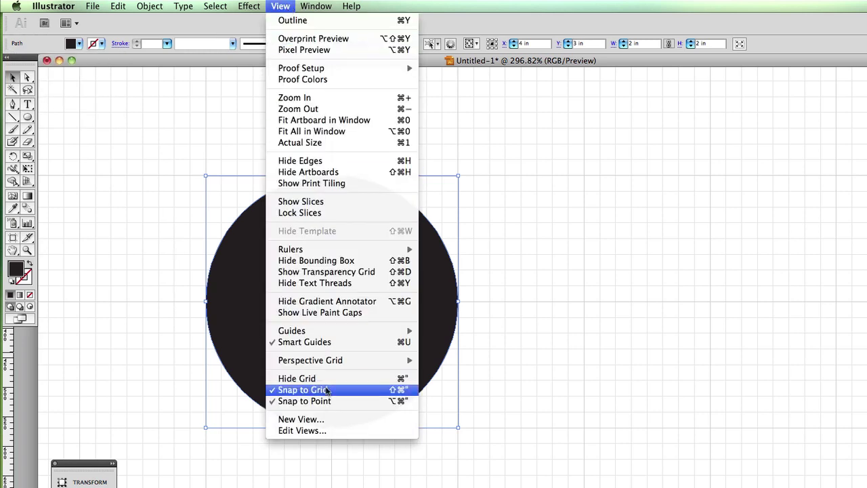
pyautogui.click(145, 263)
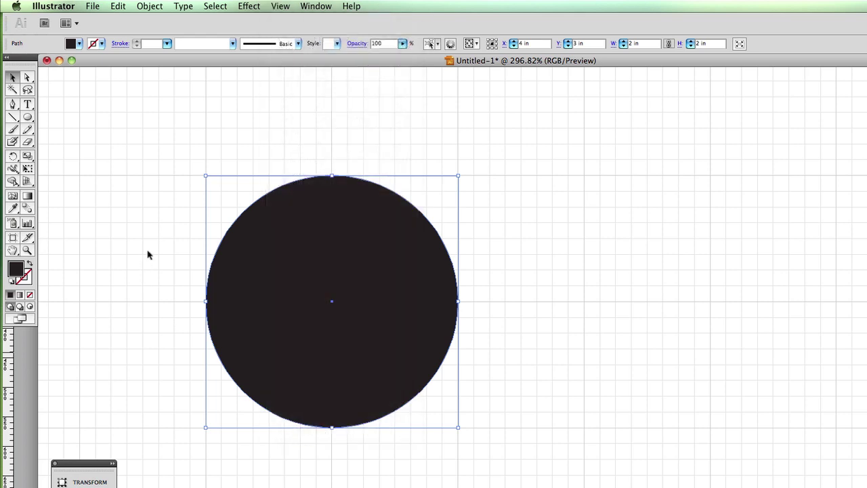
pyautogui.click(27, 116)
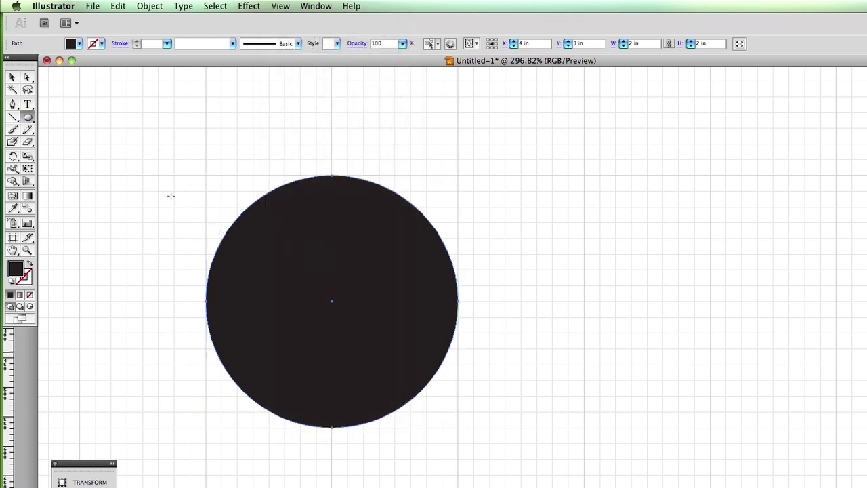
# Draw a 1.75 in circle over the first circle's upper right, then select both circles
pyautogui.moveTo(174, 159); pyautogui.dragTo(378, 374)
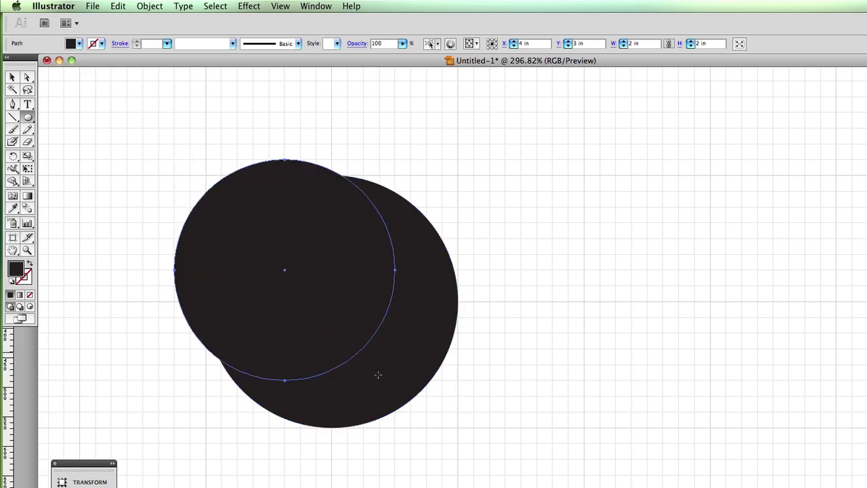
pyautogui.press('F12')
pyautogui.click(94, 105)
pyautogui.click(12, 78)
pyautogui.moveTo(372, 264); pyautogui.dragTo(463, 283)
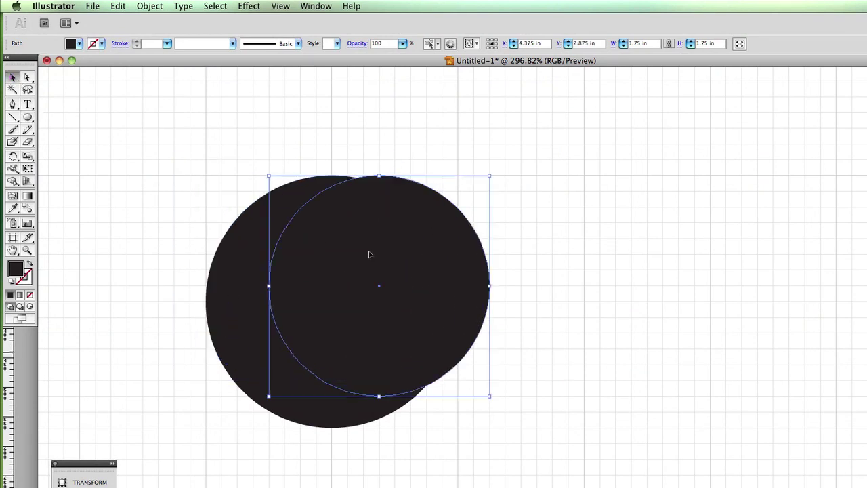
pyautogui.keyDown('shift'); pyautogui.click(255, 249); pyautogui.keyUp('shift')
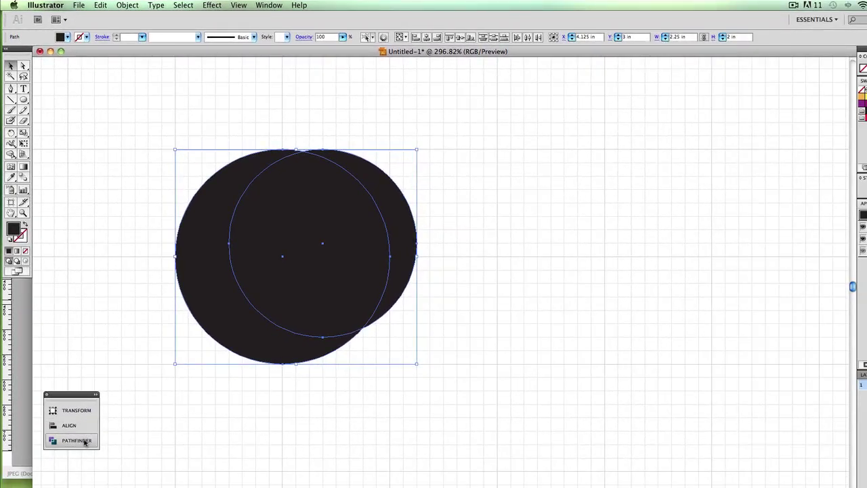
# Apply Pathfinder Minus Front to leave a 1.7434 in by 2 in black crescent
pyautogui.click(76, 442)
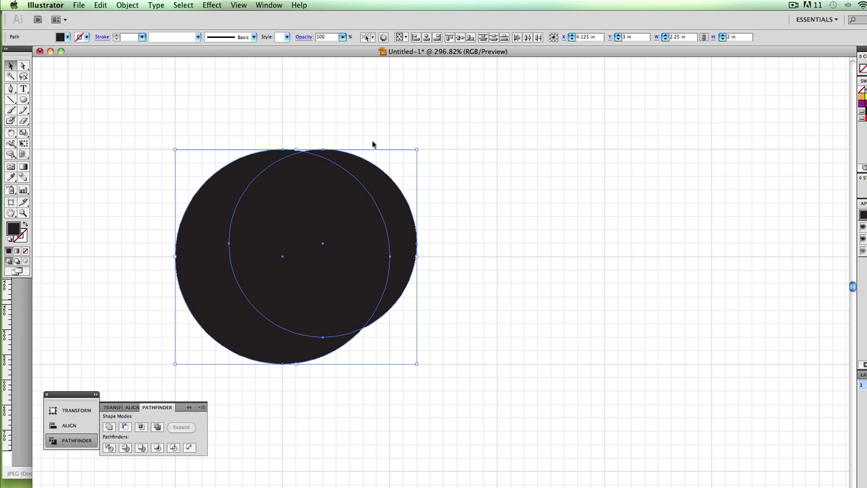
pyautogui.click(269, 5)
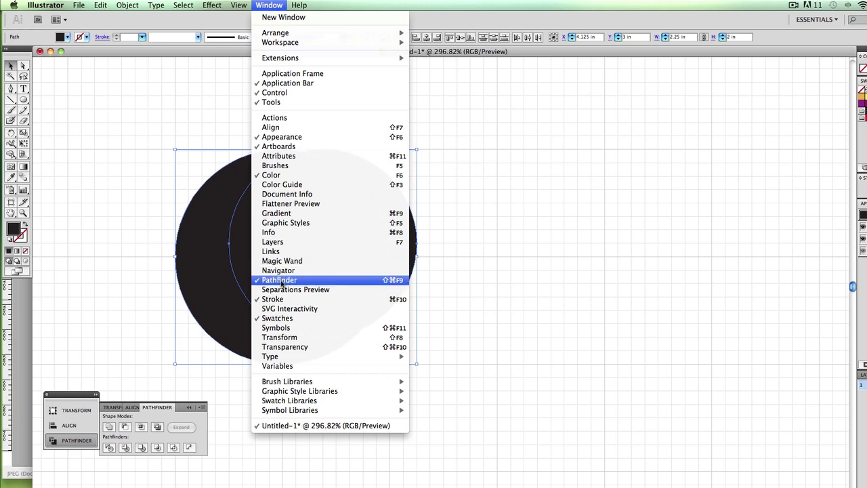
pyautogui.click(135, 290)
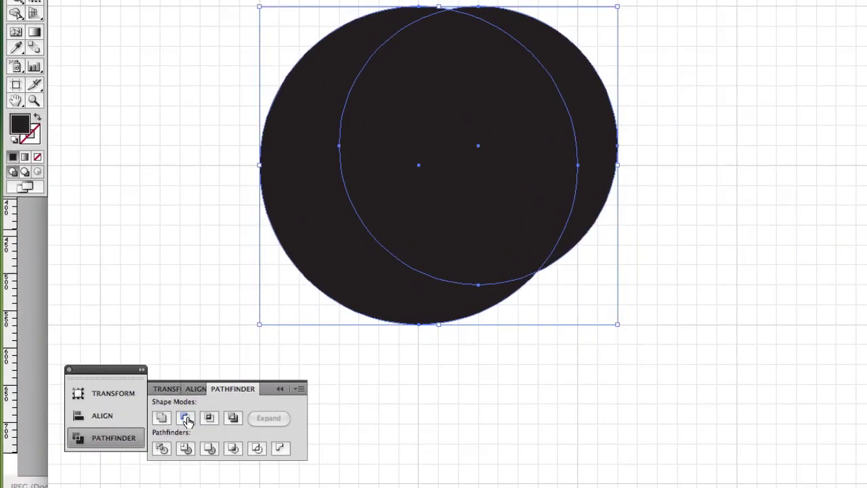
pyautogui.click(188, 420)
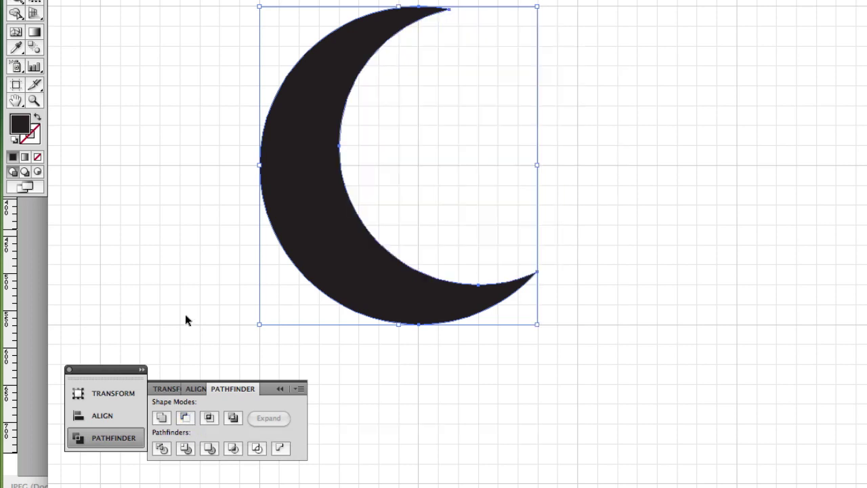
pyautogui.click(174, 263)
pyautogui.hscroll(5, 244, 237)
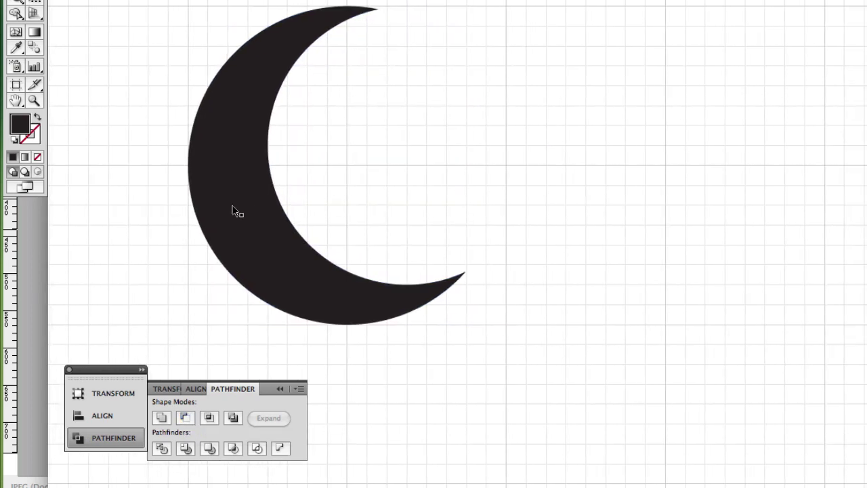
pyautogui.click(253, 203)
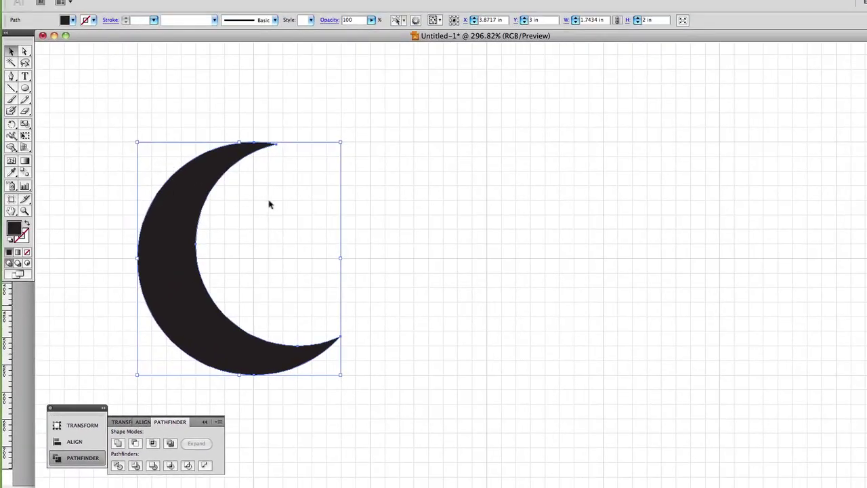
pyautogui.click(371, 205)
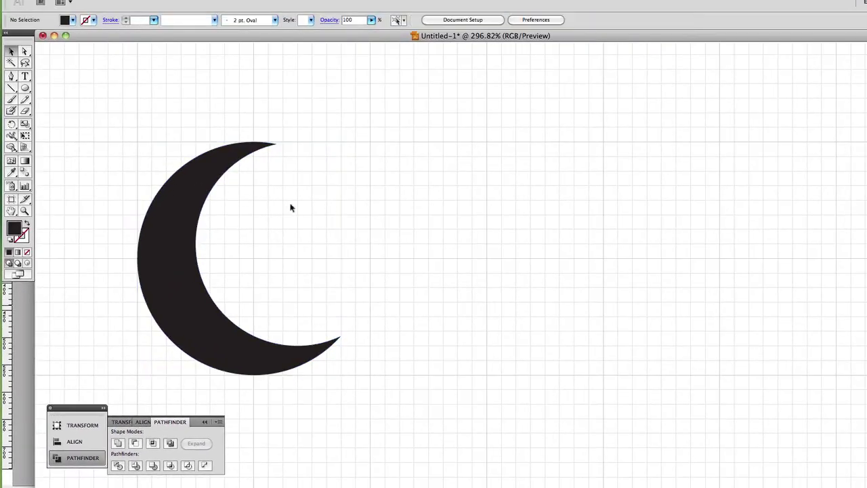
pyautogui.click(189, 209)
pyautogui.click(522, 226)
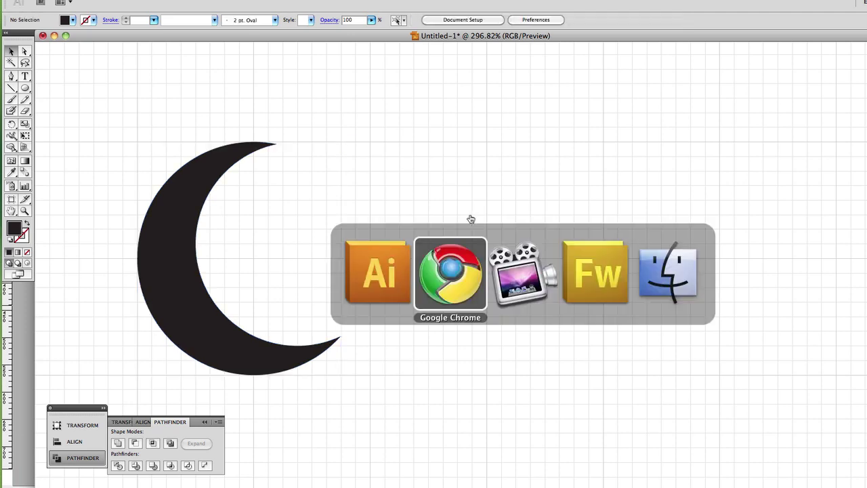
pyautogui.press('super+Tab')
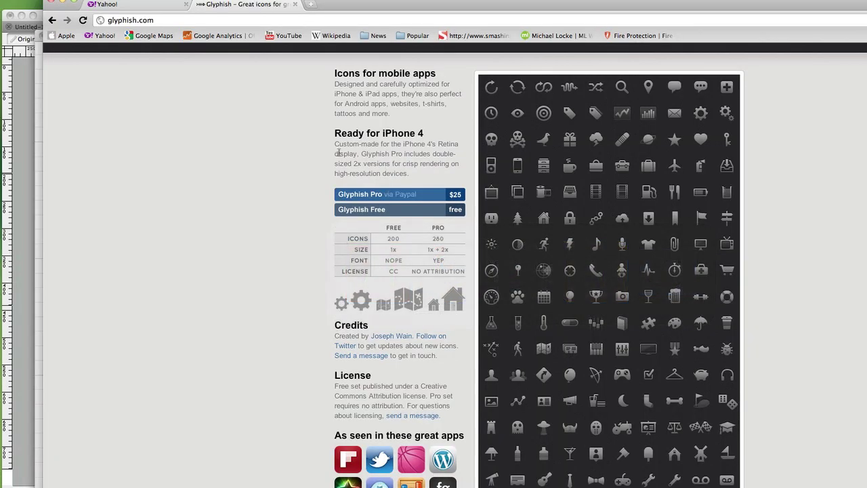
pyautogui.press('super+Tab')
pyautogui.press('super+Tab')
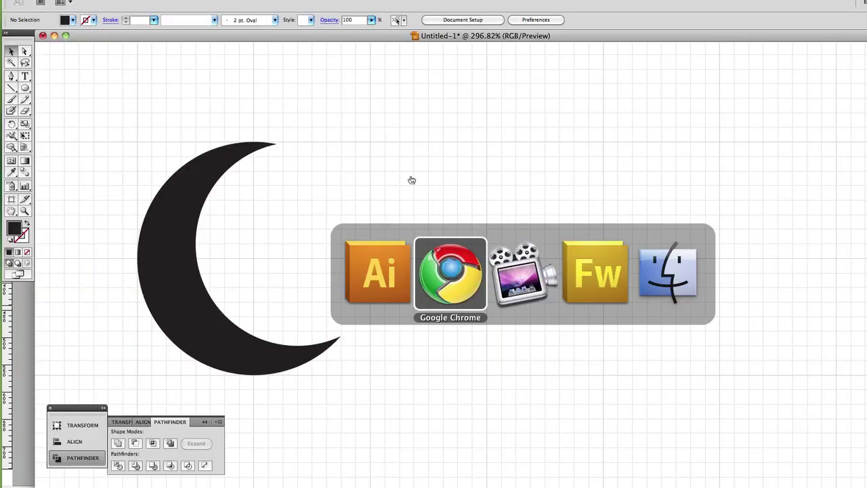
pyautogui.press('super+Tab')
pyautogui.press('super+Tab')
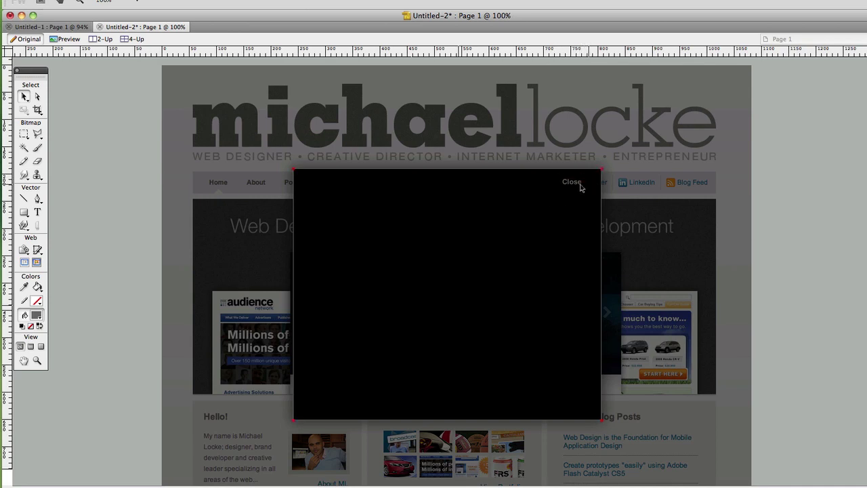
pyautogui.press('F12')
pyautogui.press('F12')
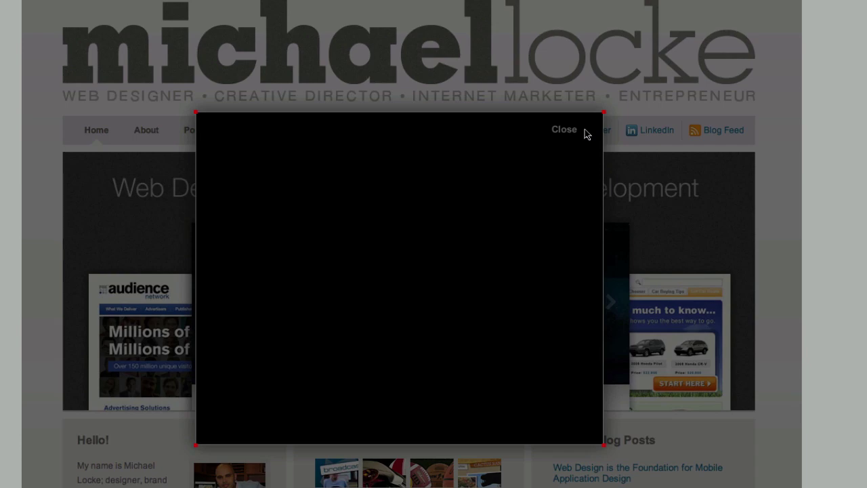
pyautogui.press('super+Tab')
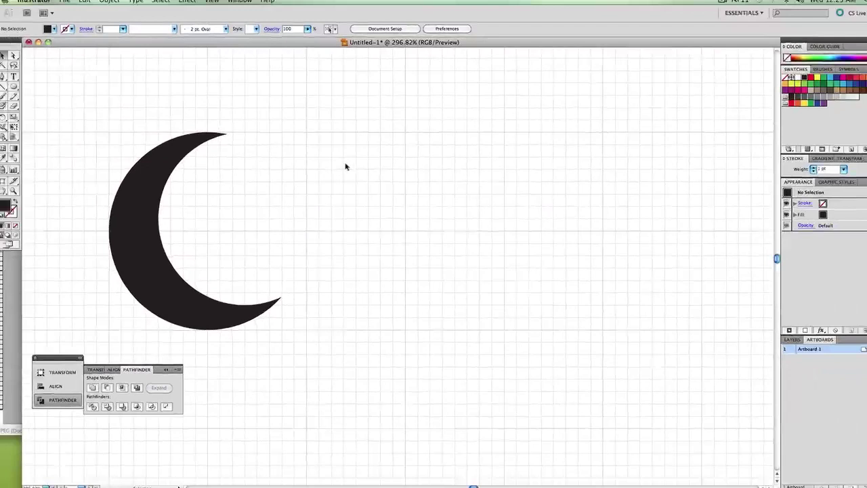
# Draw a tall thin bar and a wide short bar crossing right of the crescent
pyautogui.moveTo(20, 90); pyautogui.dragTo(41, 96)
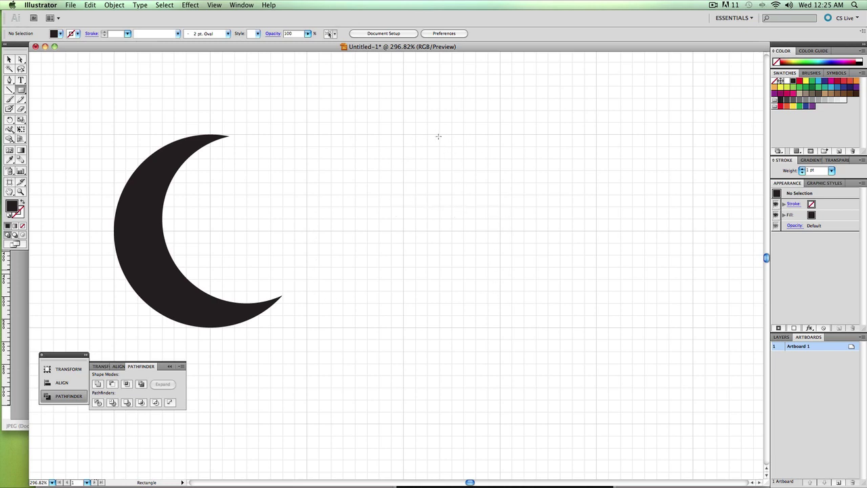
pyautogui.moveTo(438, 134); pyautogui.dragTo(462, 229)
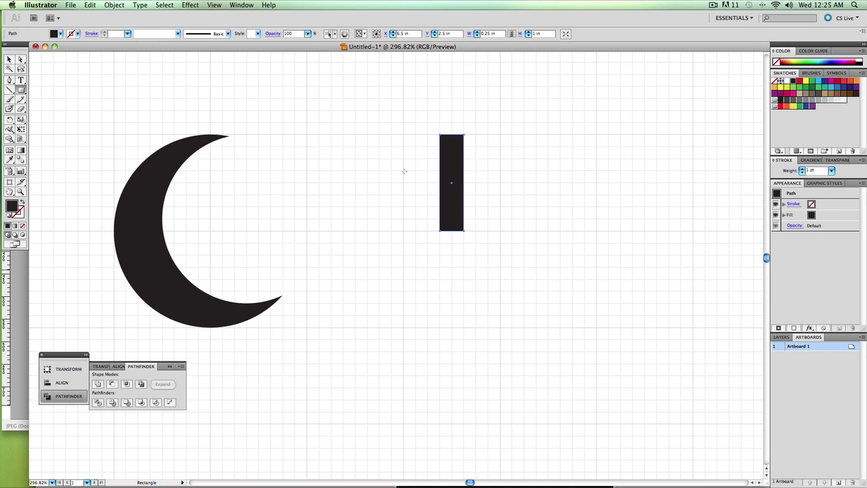
pyautogui.moveTo(404, 172); pyautogui.dragTo(499, 195)
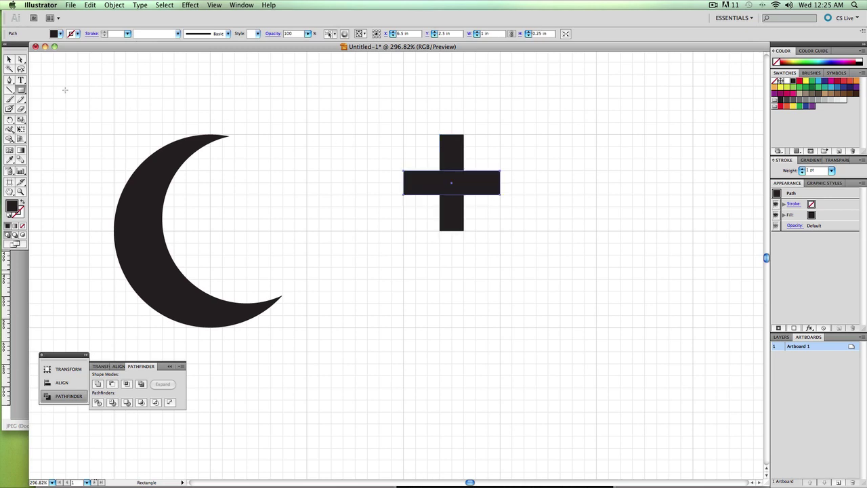
# Select both bars and rotate them 45° into an X
pyautogui.click(10, 60)
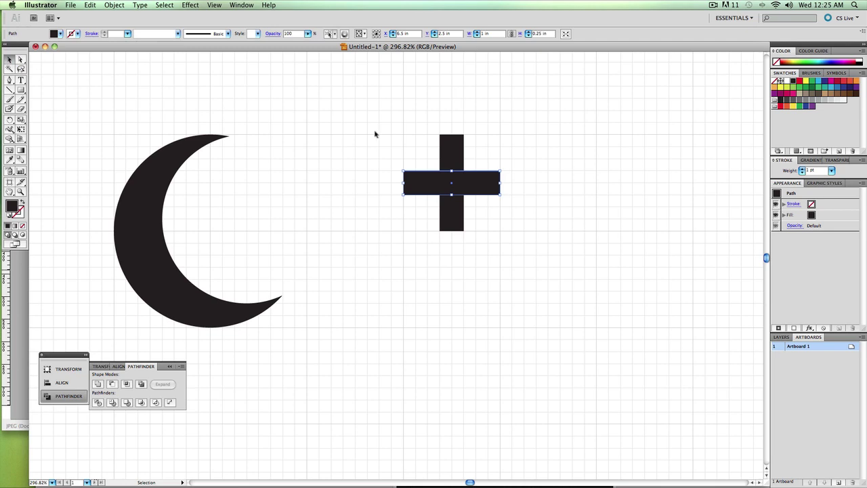
pyautogui.keyDown('shift'); pyautogui.click(445, 148); pyautogui.keyUp('shift')
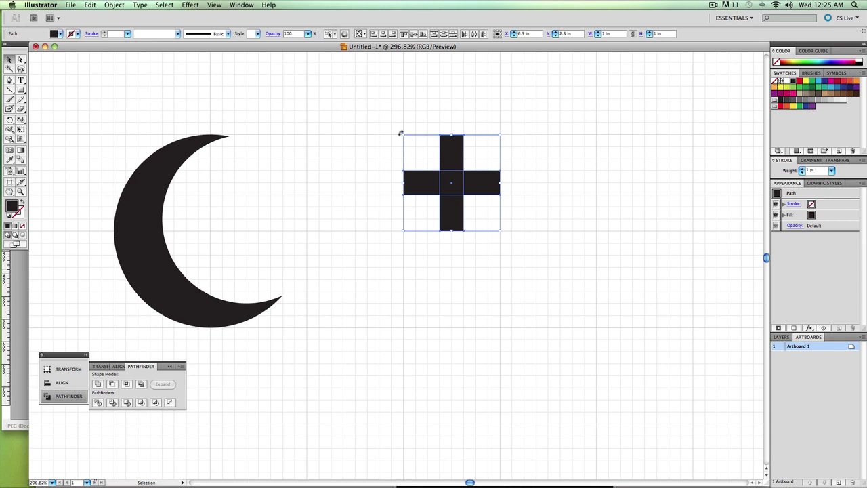
pyautogui.moveTo(401, 133); pyautogui.dragTo(383, 166)
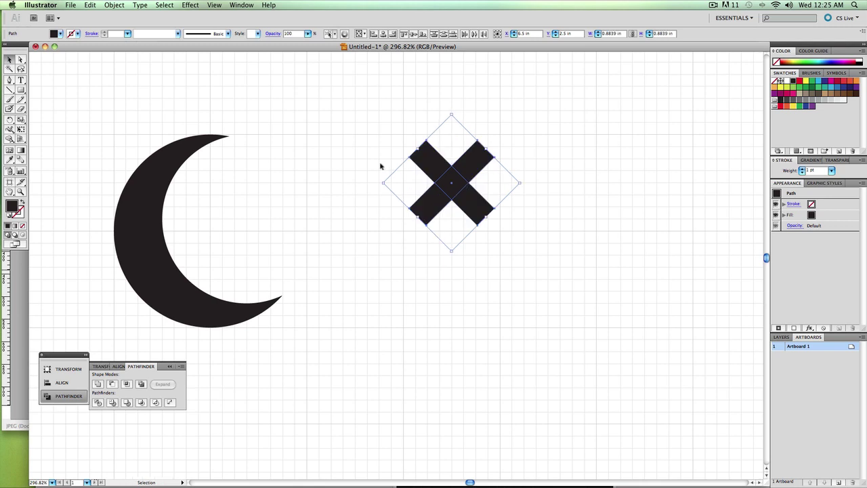
pyautogui.click(229, 106)
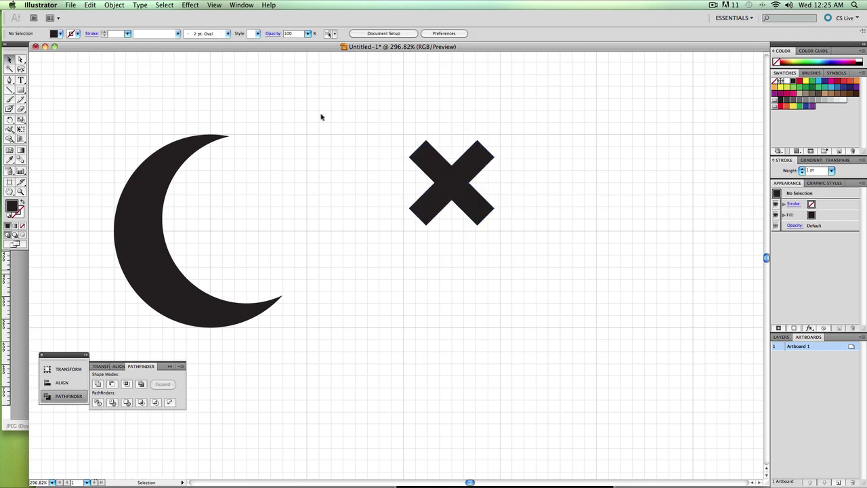
pyautogui.moveTo(355, 134); pyautogui.dragTo(393, 141)
# Unite the bars into one 0.8839 in black X path centred at X 6.5 in, Y 2.5 in
pyautogui.click(568, 250)
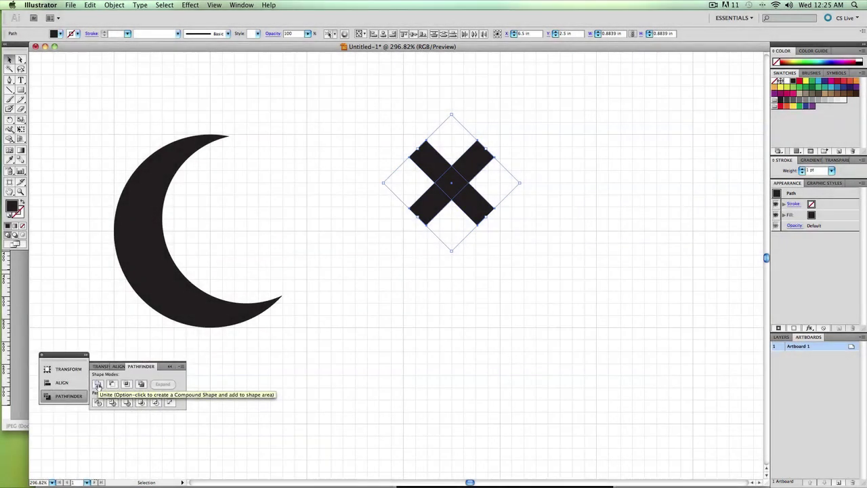
pyautogui.click(98, 385)
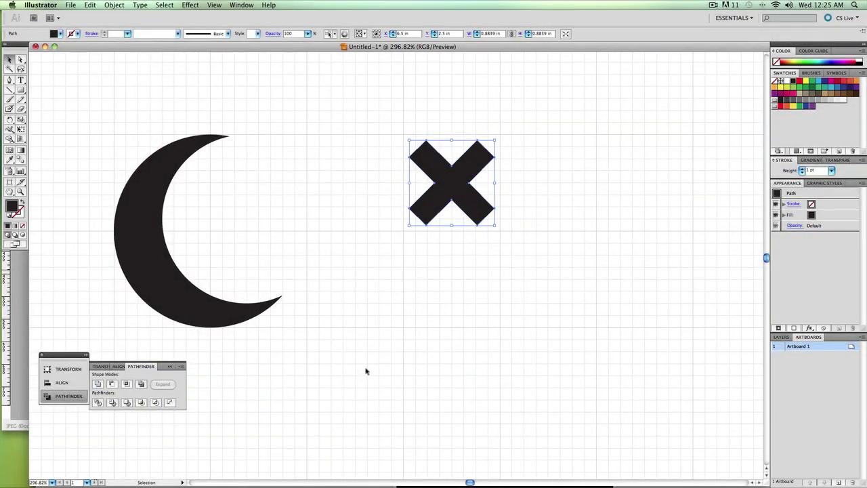
pyautogui.click(398, 306)
pyautogui.scroll(3, 466, 189)
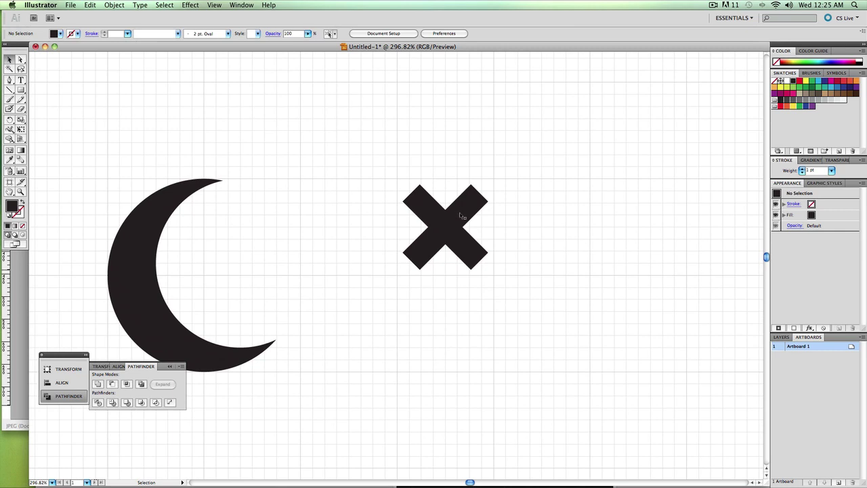
pyautogui.click(468, 230)
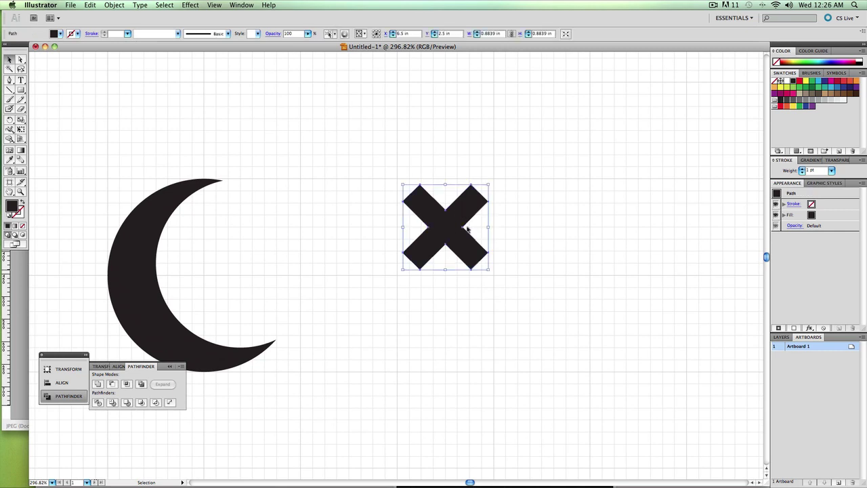
pyautogui.click(513, 231)
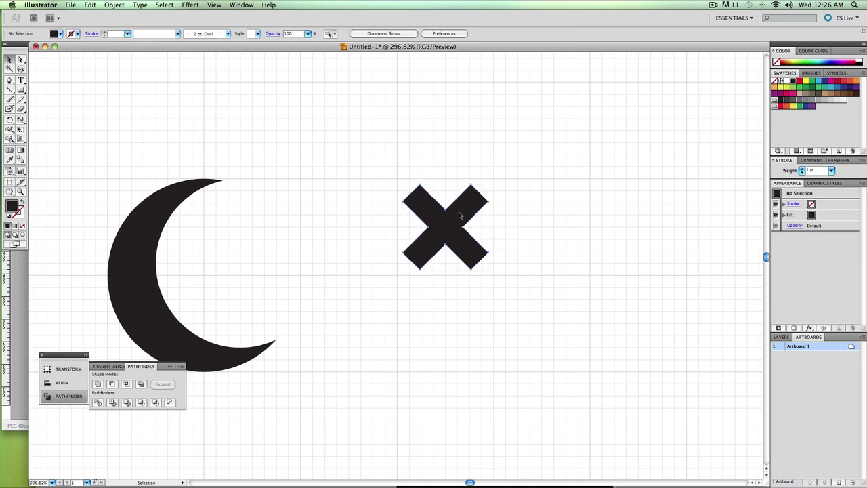
pyautogui.click(425, 212)
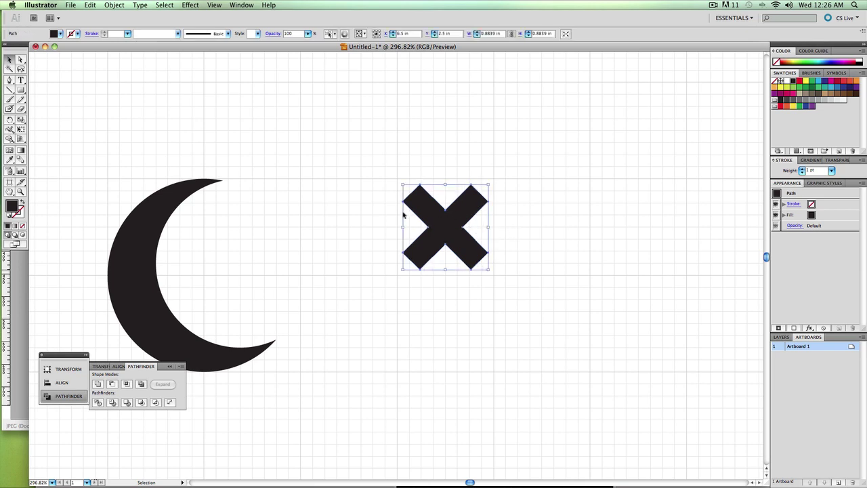
pyautogui.click(523, 219)
pyautogui.click(474, 213)
# Paste the X into Fireworks' Untitled-2 mockup as a 64 × 64 path near the black box's top-left
pyautogui.press('super+shift+a')
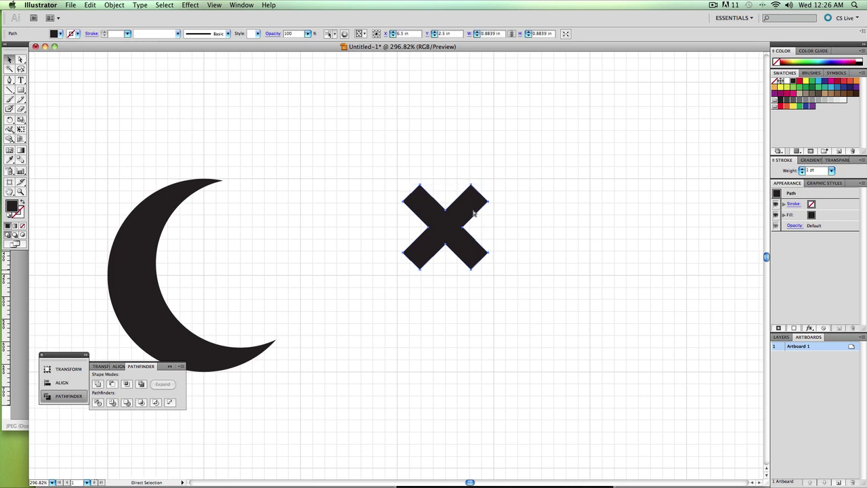
pyautogui.click(474, 213)
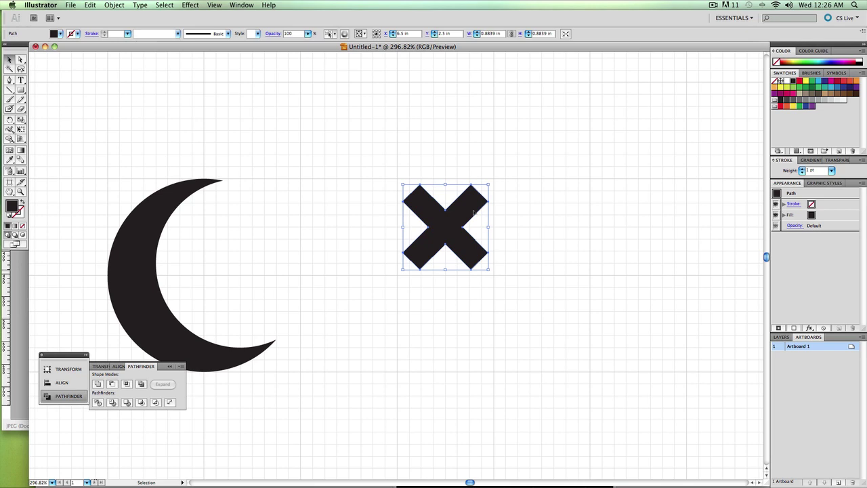
pyautogui.press('super+shift+a')
pyautogui.press('super+Tab')
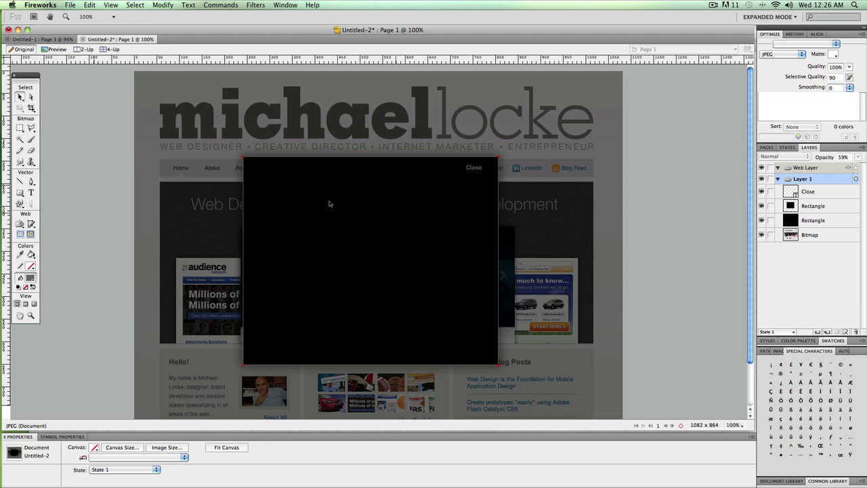
pyautogui.hotkey('ctrl', 'v')
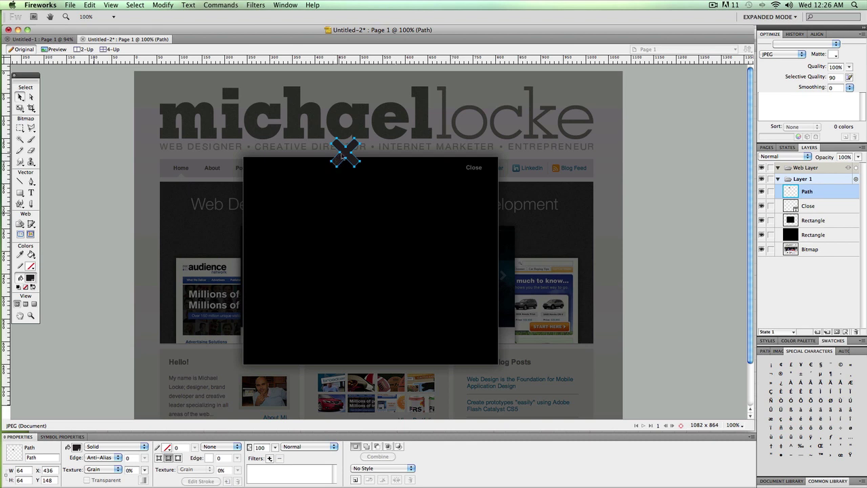
pyautogui.moveTo(344, 157); pyautogui.dragTo(271, 204)
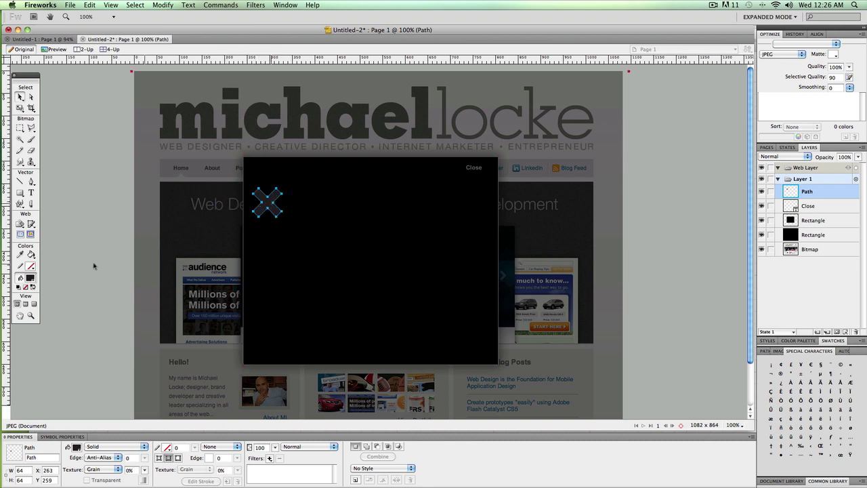
pyautogui.click(31, 278)
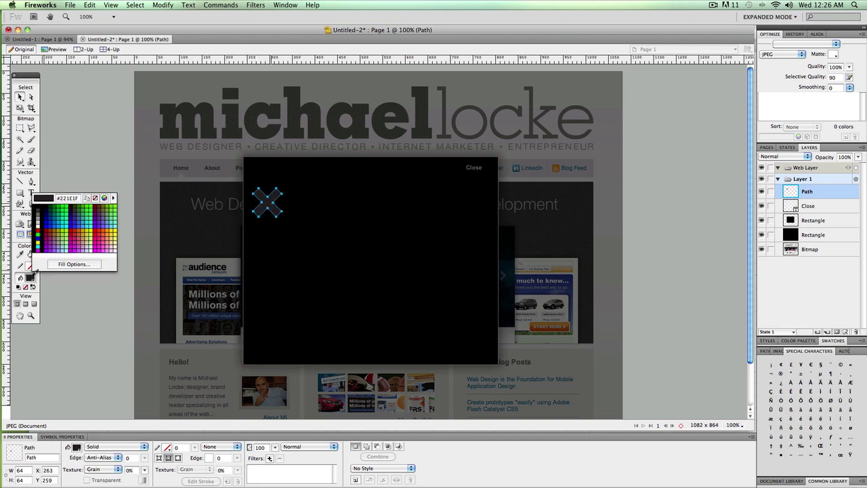
# Make the X white, scale it to 359 × 358 at X 329, Y 231, and level its top-left arm
pyautogui.click(39, 222)
pyautogui.click(20, 107)
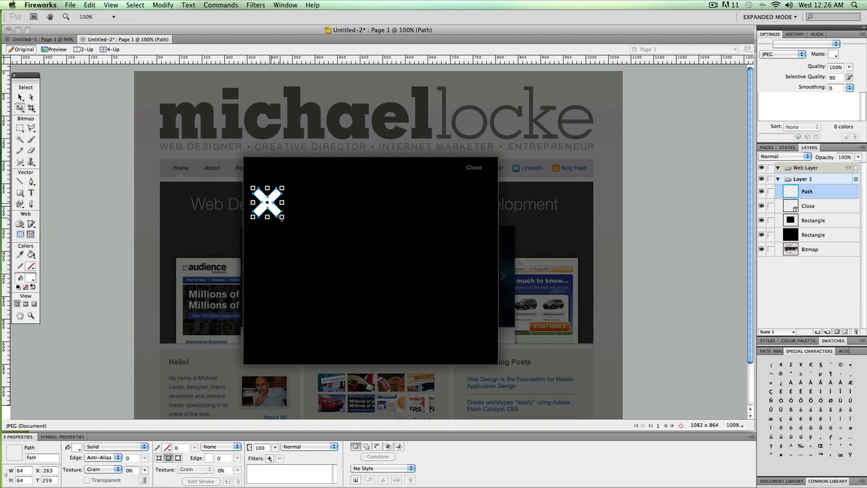
pyautogui.moveTo(282, 218); pyautogui.dragTo(415, 350)
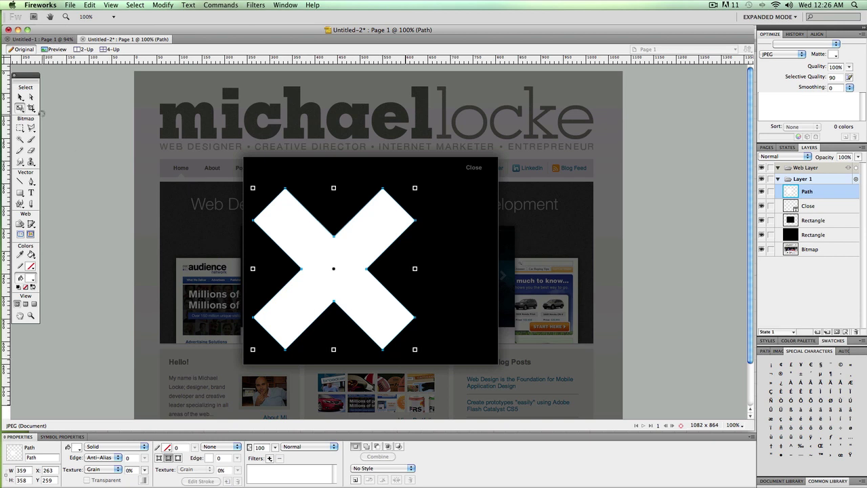
pyautogui.click(31, 97)
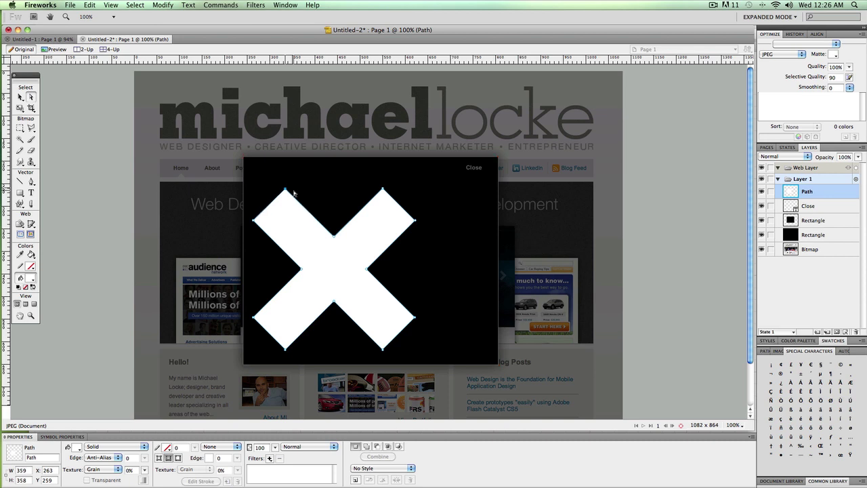
pyautogui.press('Down')
pyautogui.press('Down')
pyautogui.press('Down')
pyautogui.press('Down')
pyautogui.press('Down')
pyautogui.press('Down')
pyautogui.press('Up')
pyautogui.press('Up')
pyautogui.press('Up')
pyautogui.press('Up')
pyautogui.press('Up')
pyautogui.press('Up')
pyautogui.press('Up')
# Nudge the white X up and right, then draw a large circle over the black box
pyautogui.click(131, 190)
pyautogui.moveTo(285, 217); pyautogui.dragTo(321, 210)
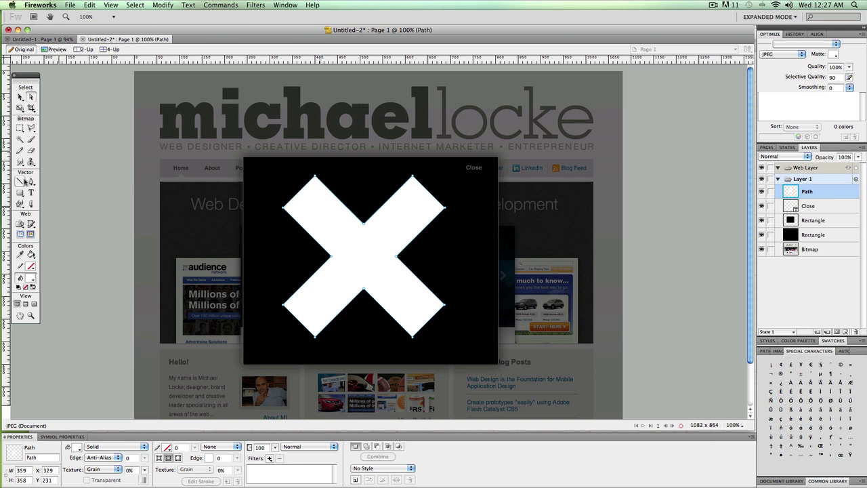
pyautogui.moveTo(23, 197); pyautogui.dragTo(61, 216)
pyautogui.moveTo(247, 150)
pyautogui.mouseDown()
pyautogui.moveTo(133, 70)
pyautogui.moveTo(324, 226)
pyautogui.moveTo(475, 374)
pyautogui.moveTo(476, 363)
pyautogui.moveTo(489, 374)
pyautogui.mouseUp()
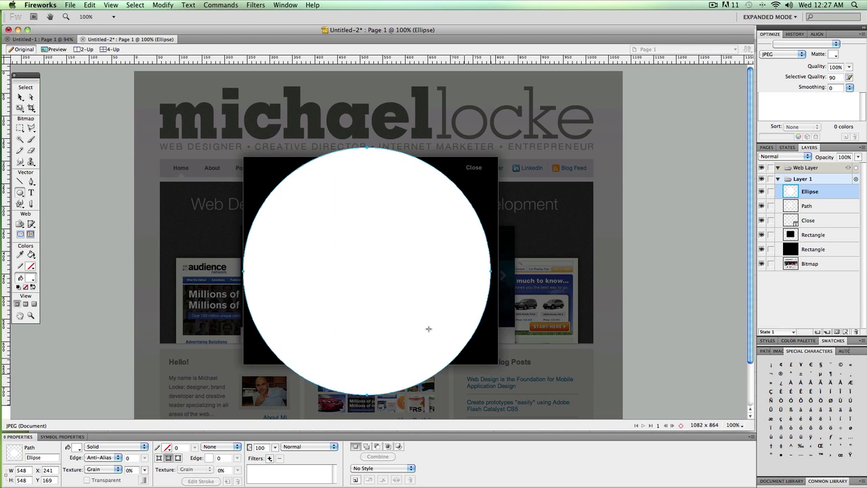
# Delete the white X and place the 548 × 548 circle back at X 235, Y 128
pyautogui.click(20, 97)
pyautogui.moveTo(305, 174); pyautogui.dragTo(449, 163)
pyautogui.click(312, 192)
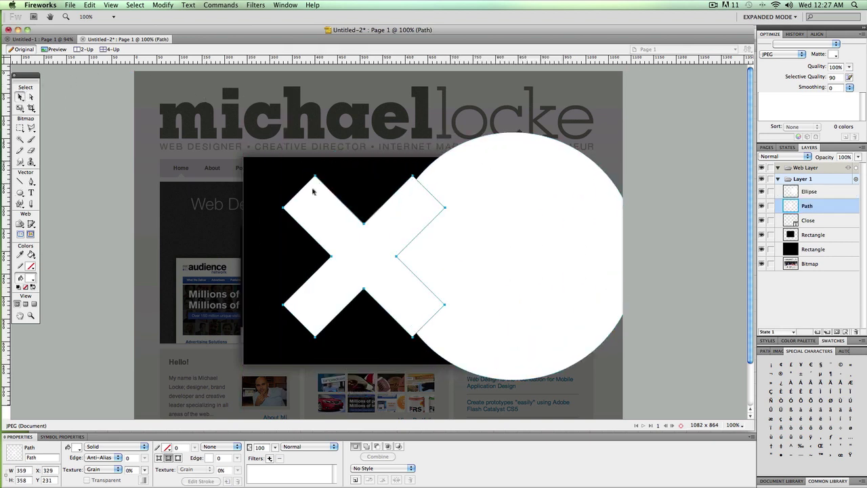
pyautogui.press('Delete')
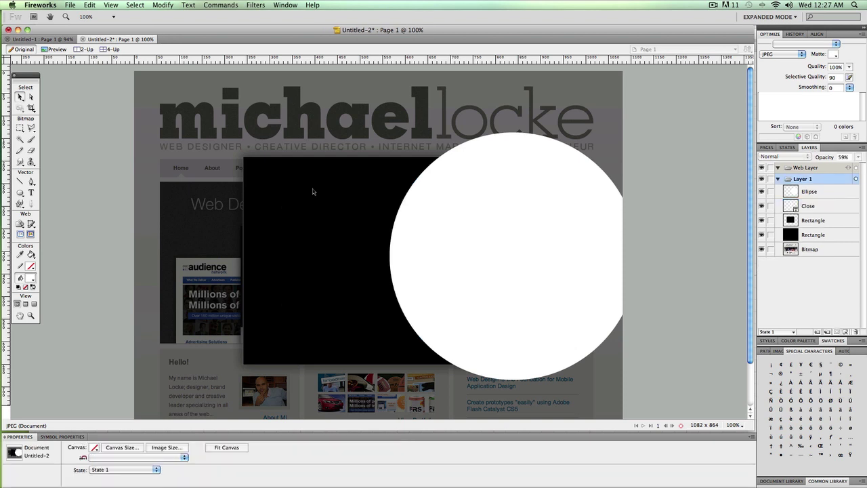
pyautogui.moveTo(478, 194); pyautogui.dragTo(328, 190)
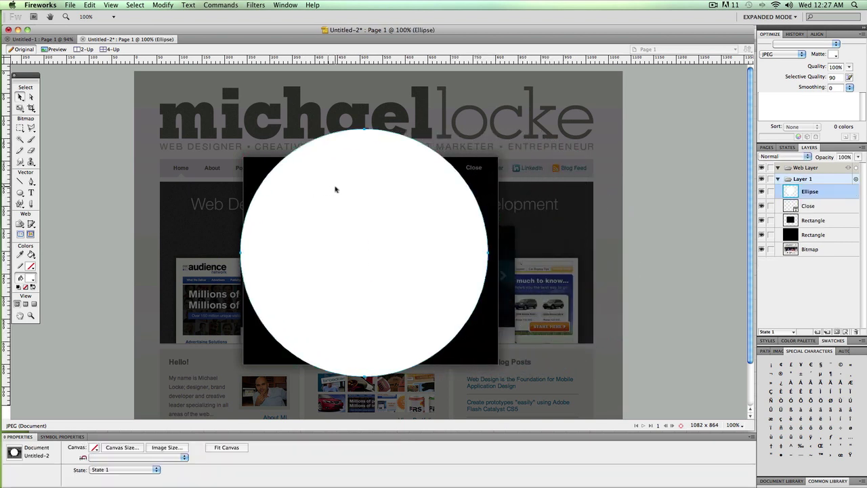
# Fill the circle with a grey swatch and paste the white X back on top
pyautogui.click(34, 280)
pyautogui.click(38, 212)
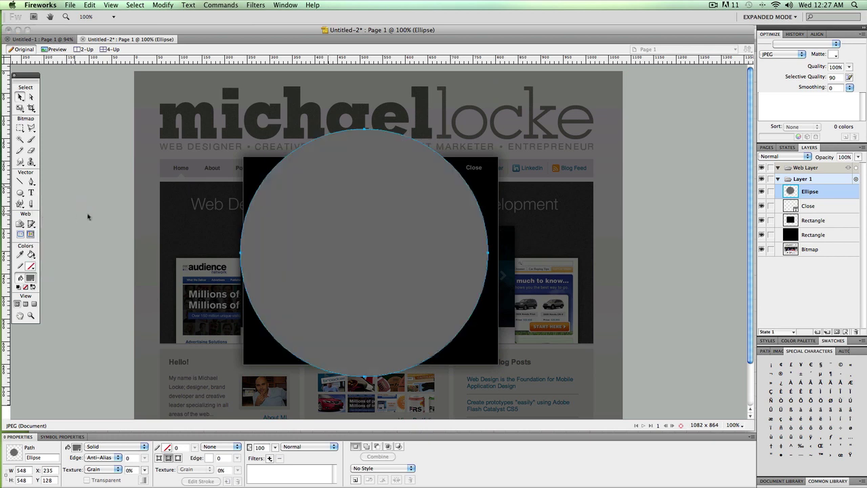
pyautogui.press('super+v')
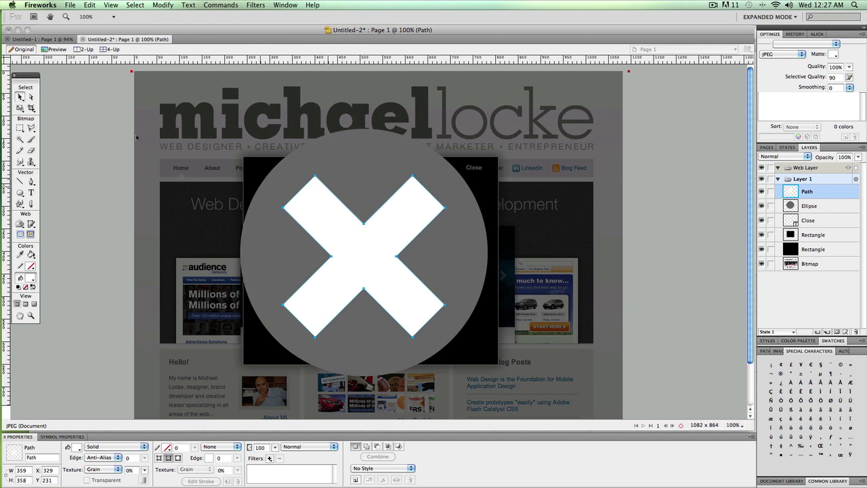
# Scale the X down to 328 × 327 and select it together with the circle
pyautogui.click(19, 107)
pyautogui.moveTo(282, 175); pyautogui.dragTo(296, 189)
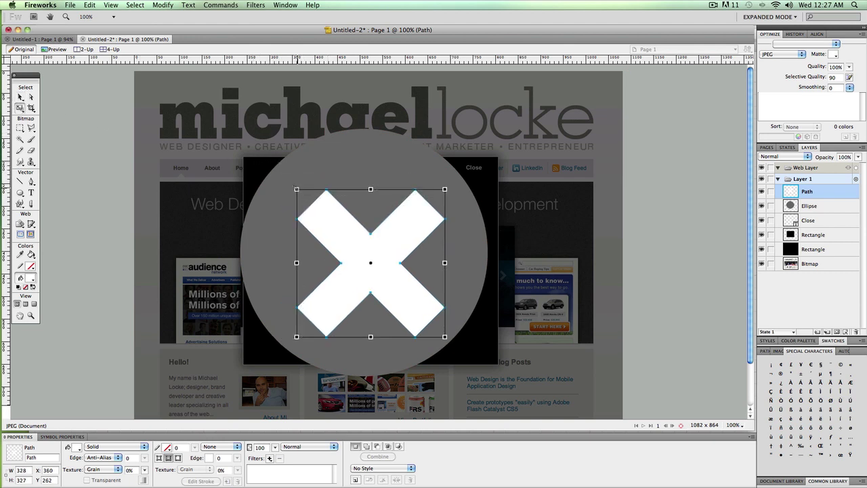
pyautogui.click(20, 96)
pyautogui.keyDown('shift'); pyautogui.click(363, 164); pyautogui.keyUp('shift')
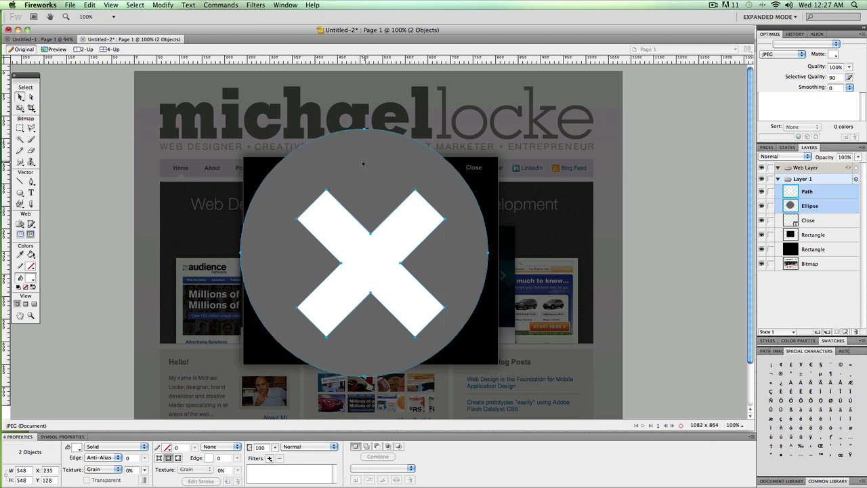
# Align the X to the exact horizontal and vertical centre of the grey circle
pyautogui.click(816, 35)
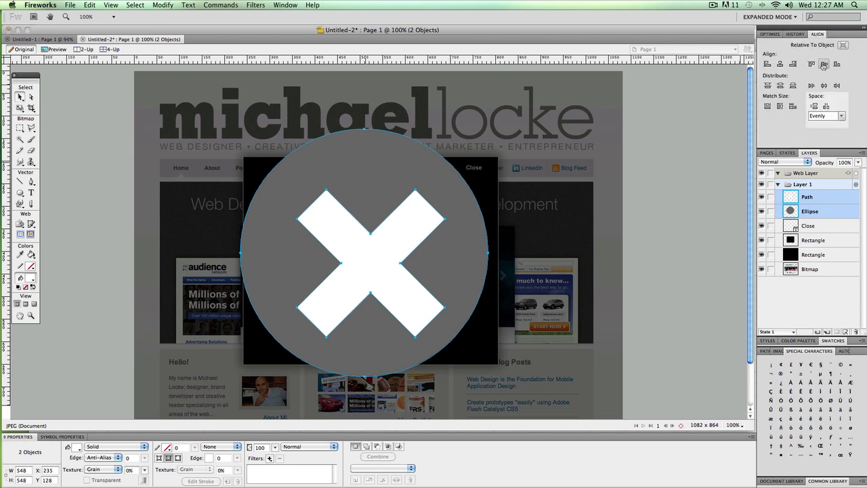
pyautogui.click(824, 64)
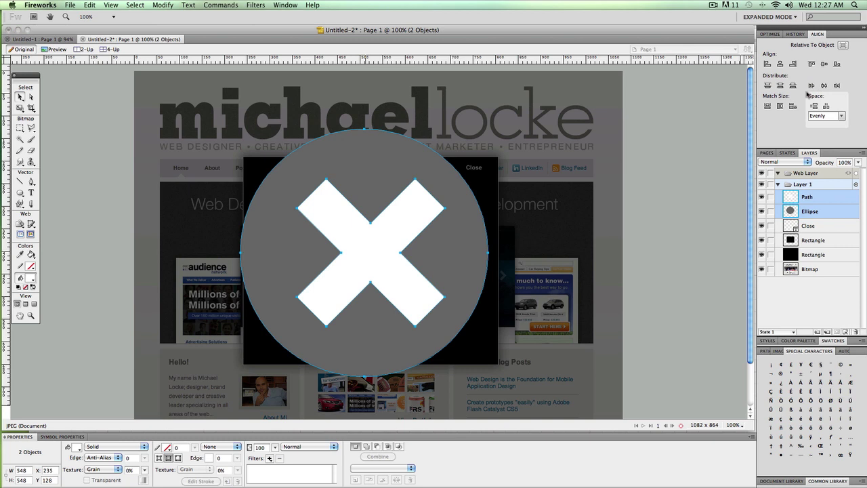
pyautogui.click(780, 64)
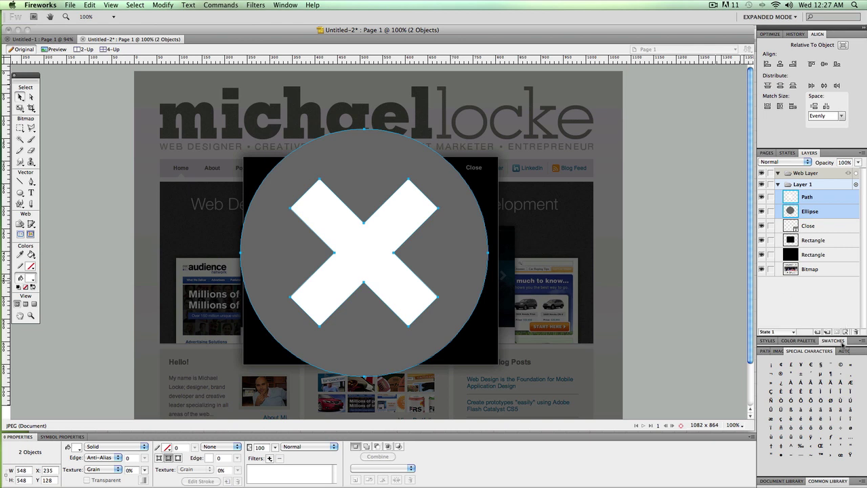
pyautogui.click(765, 350)
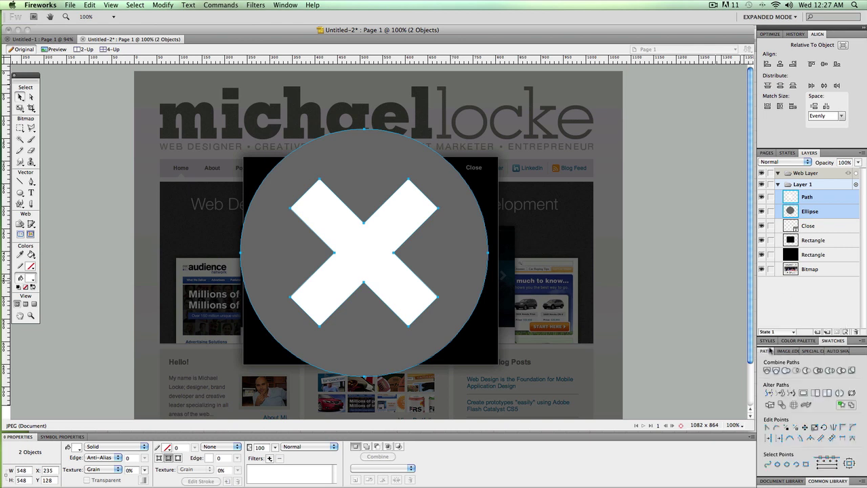
# Punch the X out of the grey circle, leaving one composite path selected
pyautogui.click(807, 370)
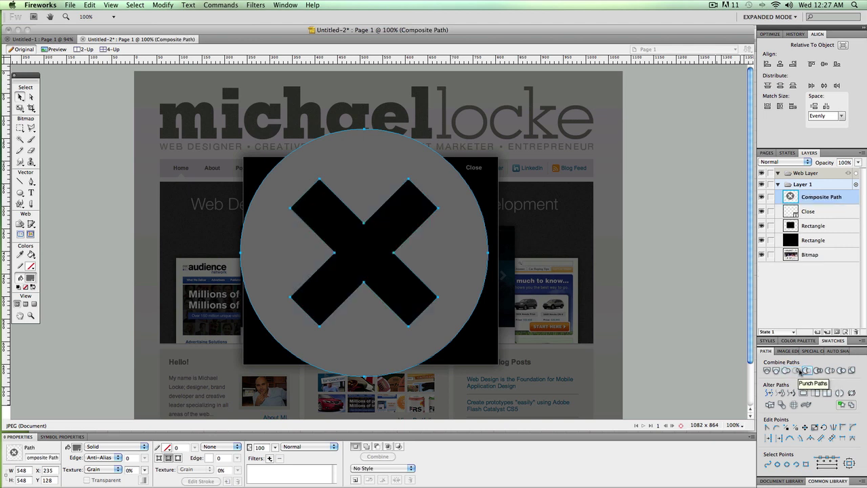
pyautogui.click(642, 246)
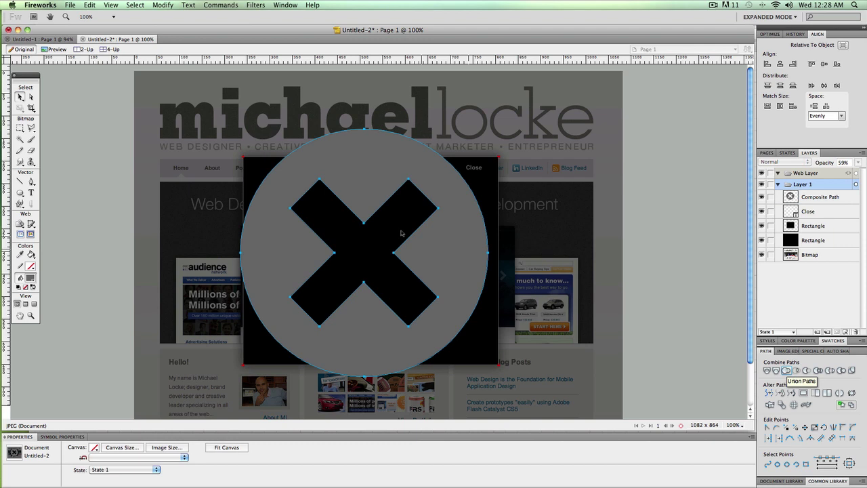
pyautogui.click(401, 233)
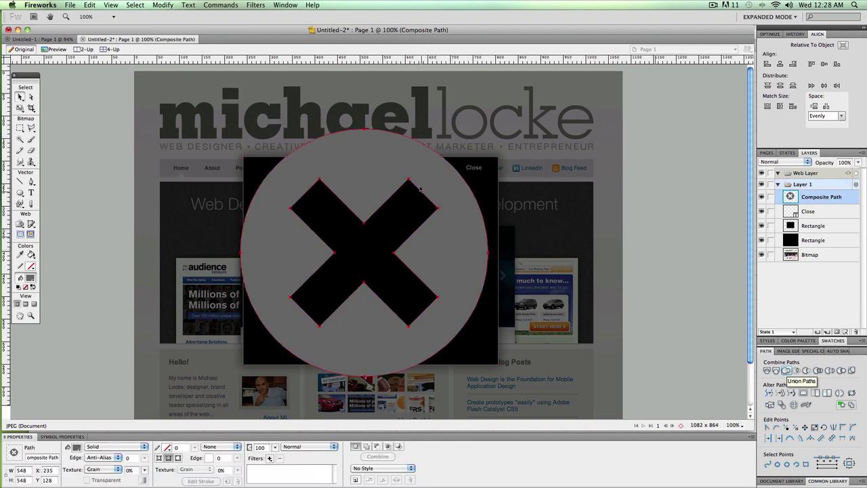
# Resize the composite icon to width 14 and height 14 in the Properties panel
pyautogui.scroll(-1, 59, 378)
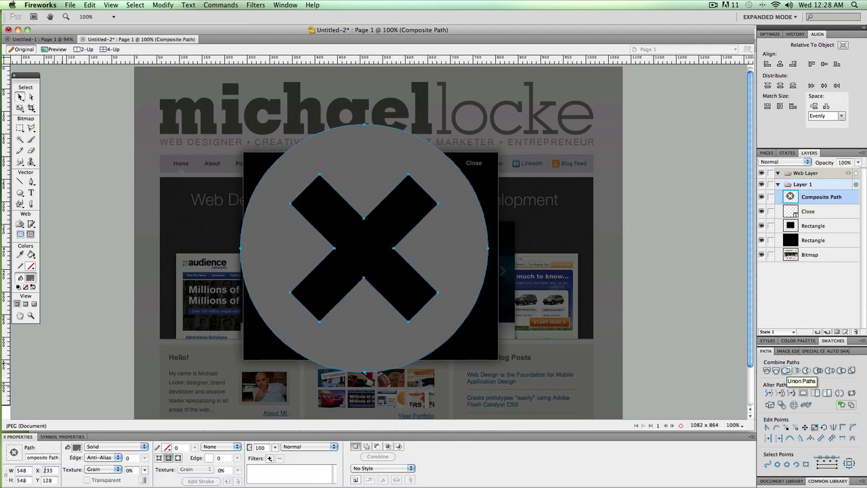
pyautogui.click(28, 470)
pyautogui.write('14')
pyautogui.press('Tab')
pyautogui.write('14')
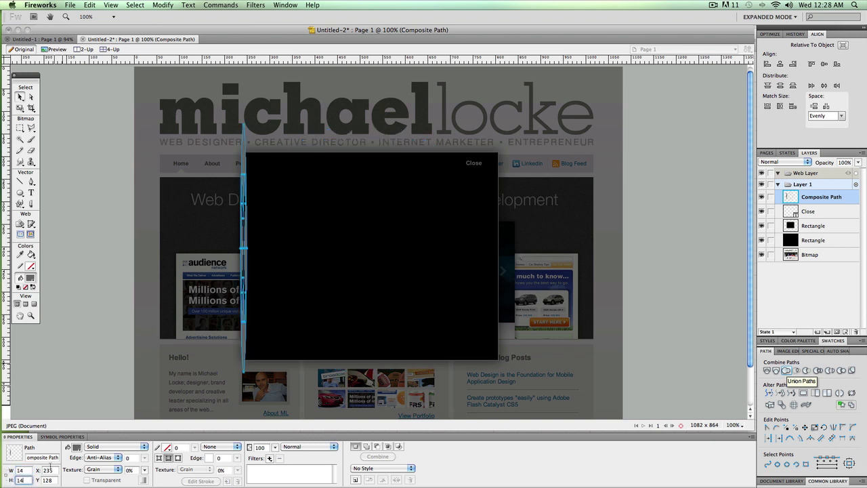
pyautogui.press('Return')
pyautogui.click(112, 385)
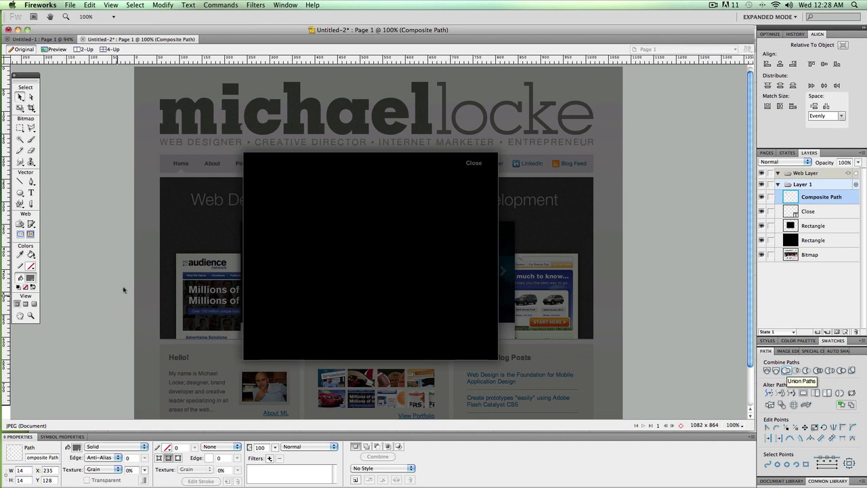
# Move the 14 × 14 close icon right beside the Close text label
pyautogui.moveTo(242, 131); pyautogui.dragTo(485, 165)
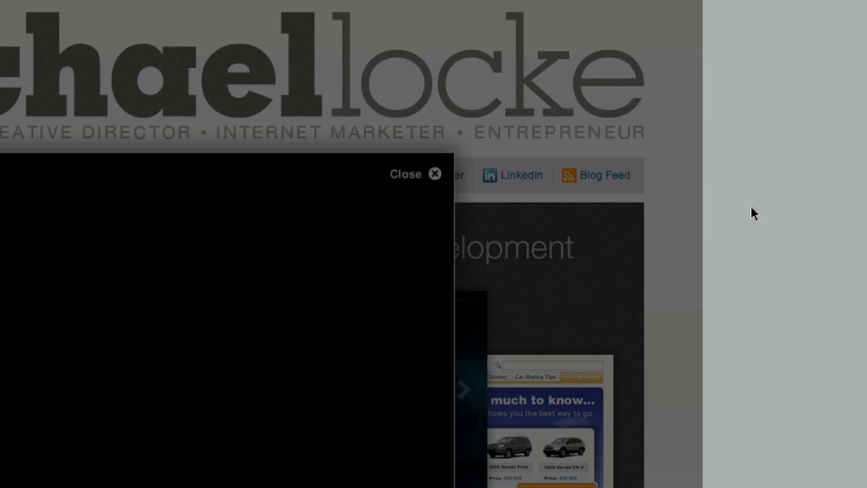
pyautogui.click(418, 182)
pyautogui.click(773, 210)
# Return to Illustrator and reselect the single-path X beside the black crescent
pyautogui.press('super+Tab')
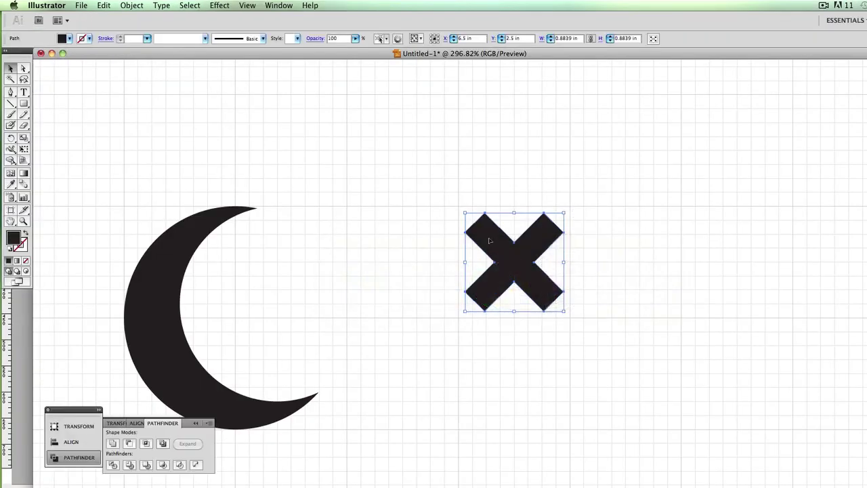
pyautogui.click(400, 226)
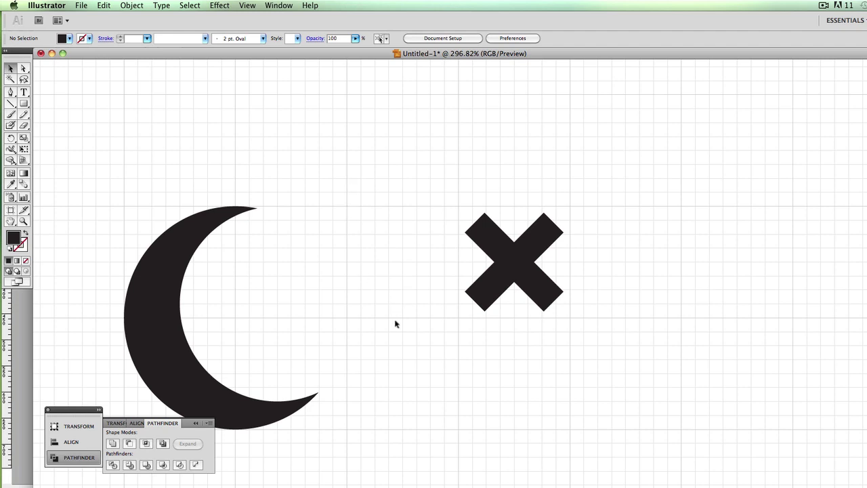
pyautogui.scroll(1, 338, 102)
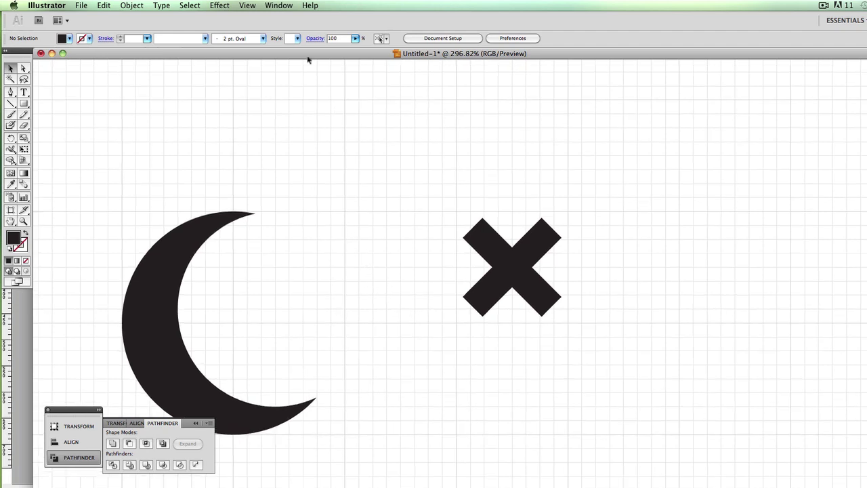
pyautogui.scroll(-1, 329, 200)
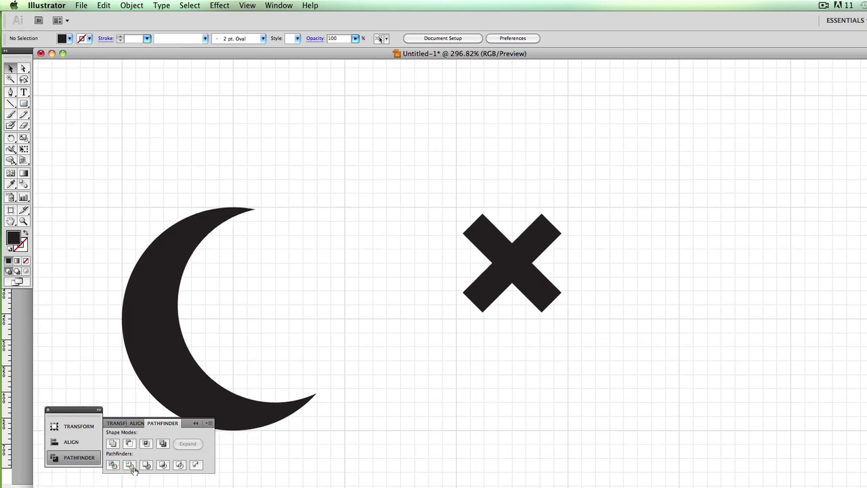
pyautogui.scroll(1, 573, 399)
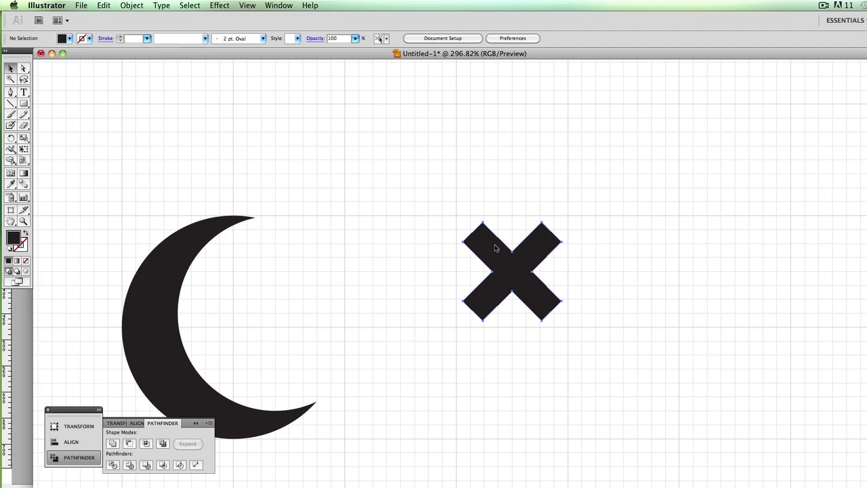
pyautogui.click(496, 256)
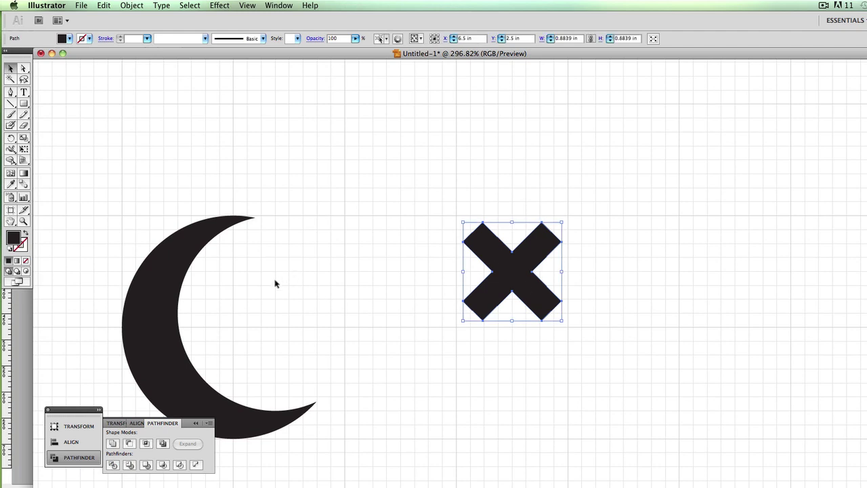
pyautogui.scroll(-3, 236, 337)
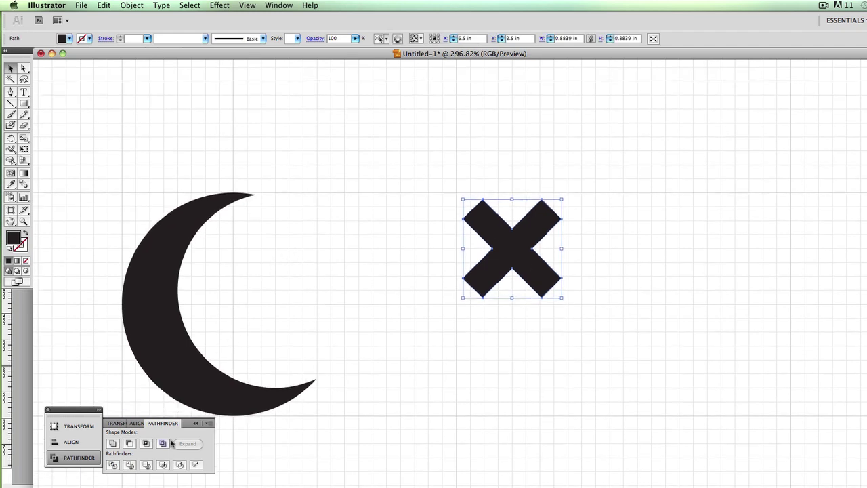
pyautogui.scroll(1, 298, 376)
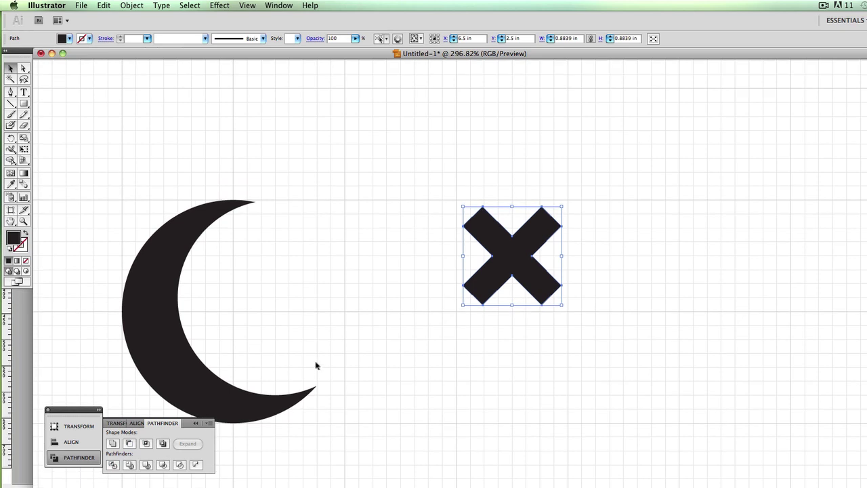
pyautogui.hscroll(1, 315, 364)
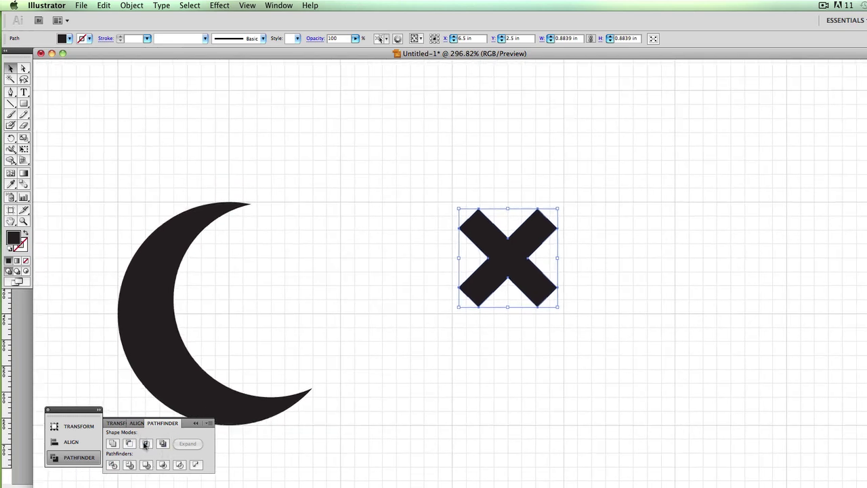
pyautogui.press('super+Tab')
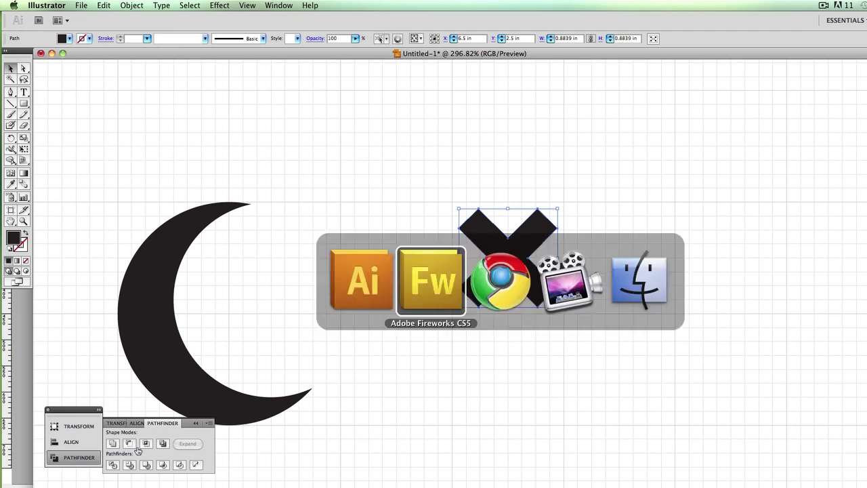
# Copy the Glyphish icon grid image in Chrome and paste it into Illustrator's Untitled-1
pyautogui.press('super+Tab')
pyautogui.press('super+Tab')
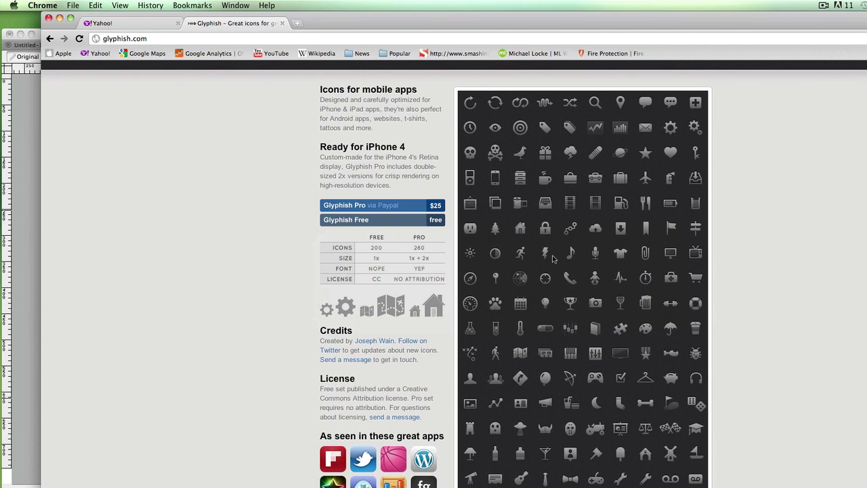
pyautogui.scroll(2, 540, 206)
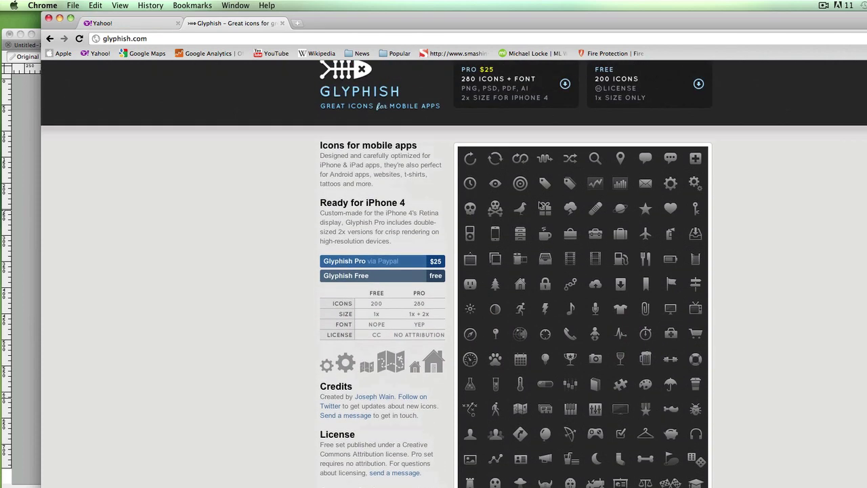
pyautogui.press('super+Tab')
pyautogui.press('super+Tab')
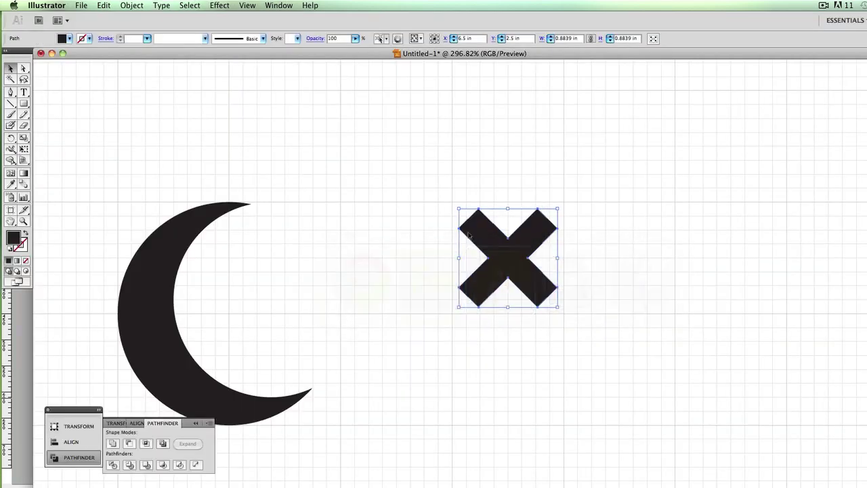
pyautogui.press('super+Tab')
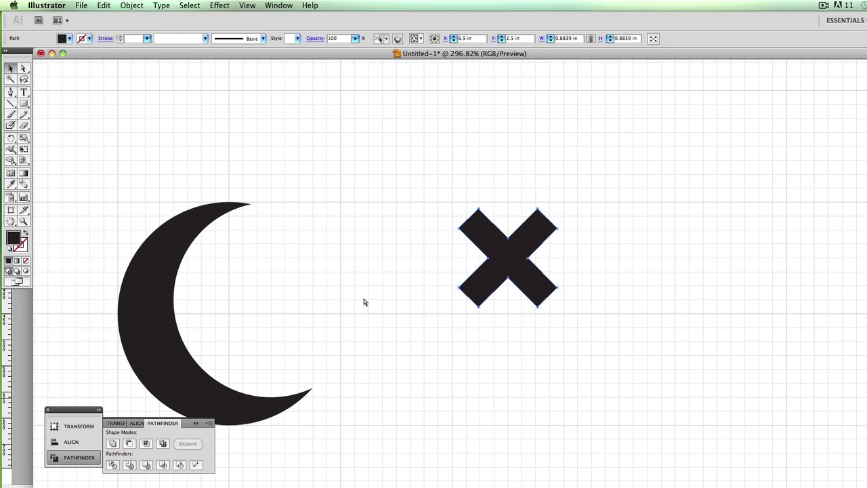
pyautogui.rightClick(578, 322)
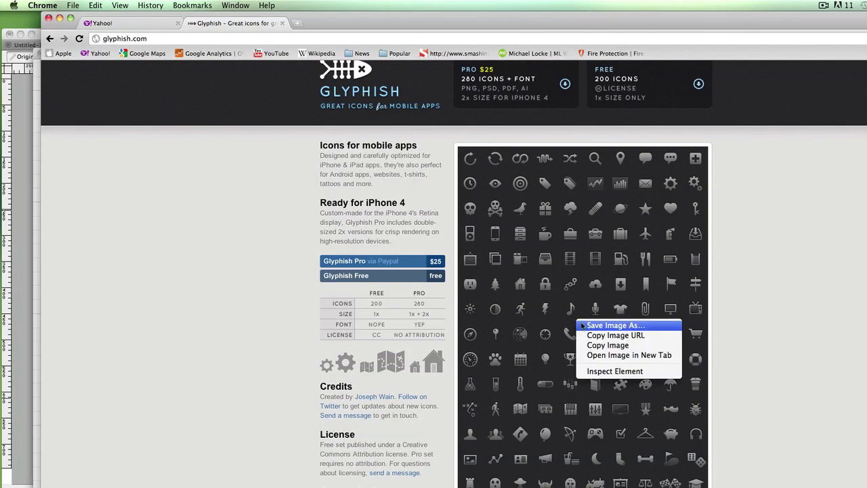
pyautogui.click(597, 347)
pyautogui.press('super+Tab')
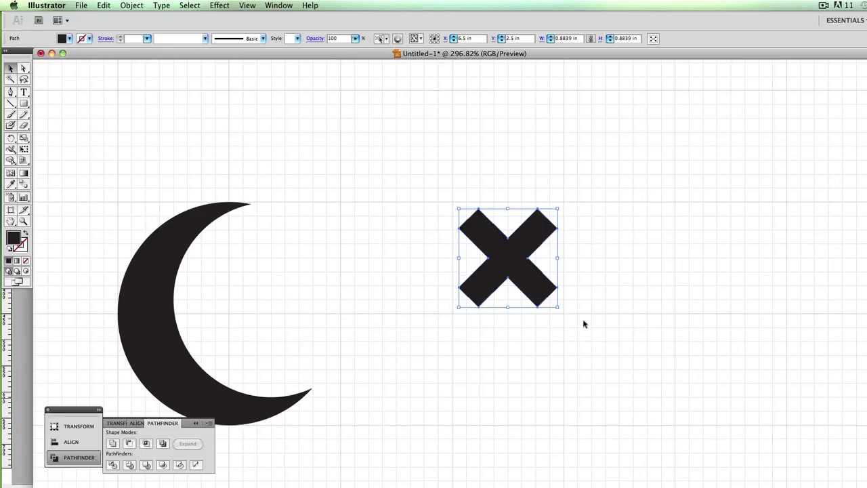
pyautogui.press('super+v')
pyautogui.moveTo(163, 263); pyautogui.dragTo(624, 269)
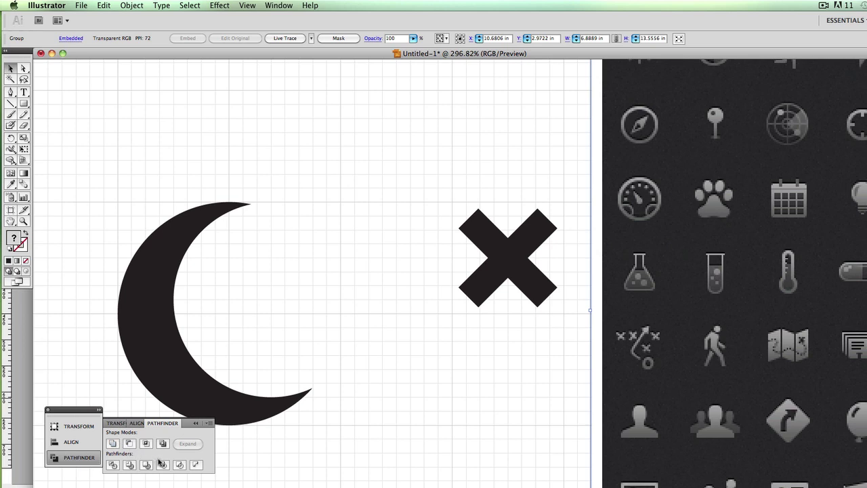
# Deselect the pasted Glyphish icon sheet by clicking empty canvas
pyautogui.click(277, 455)
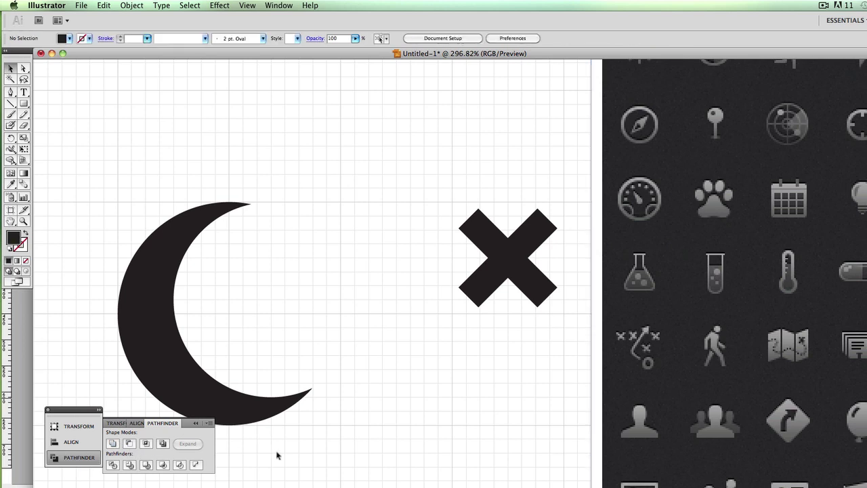